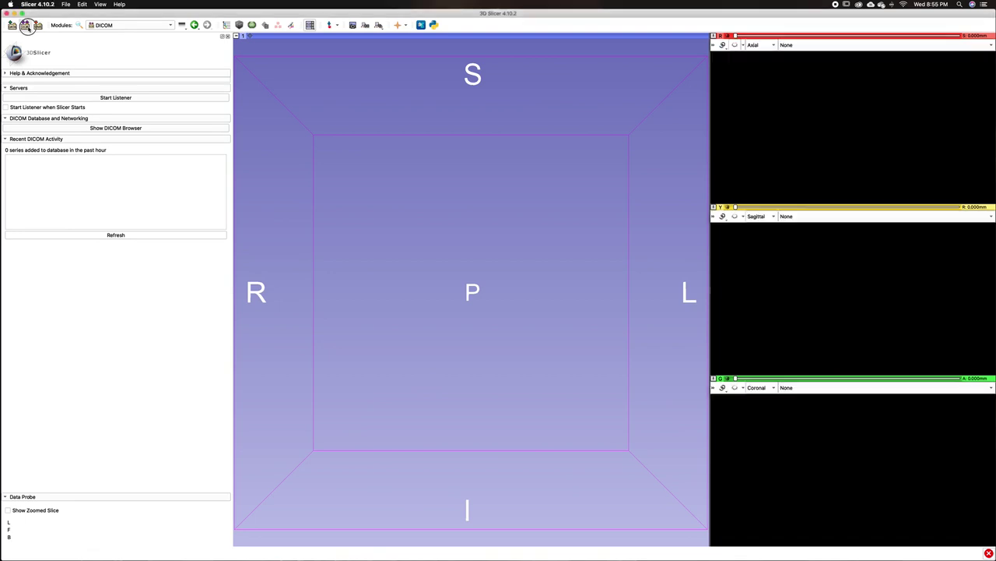
# Step: Import the CARCINOMIX folder into the DICOM database and load the patient's ARTERIELLES CT series
pyautogui.click(26, 25)
pyautogui.click(26, 25)
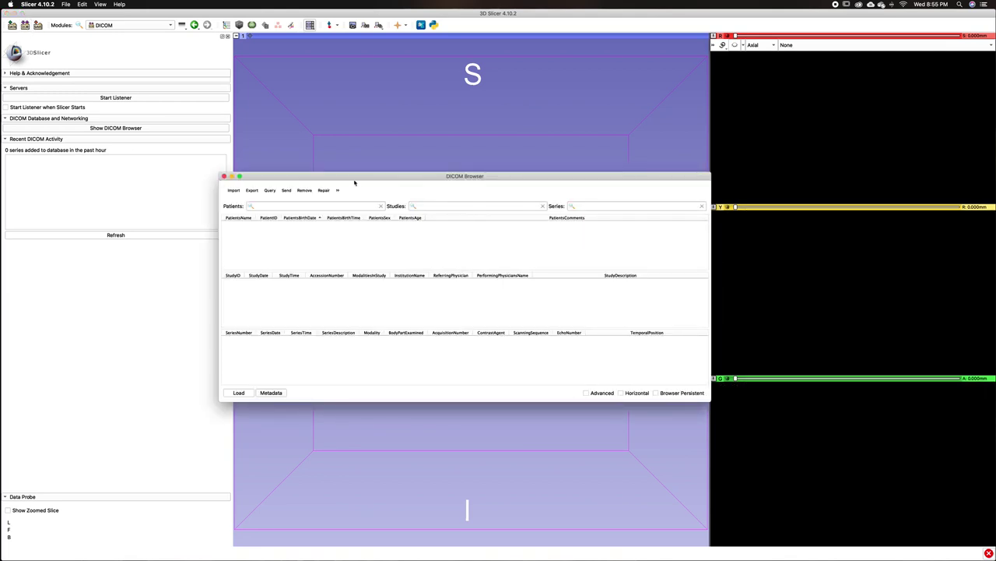
pyautogui.moveTo(352, 178); pyautogui.dragTo(359, 176)
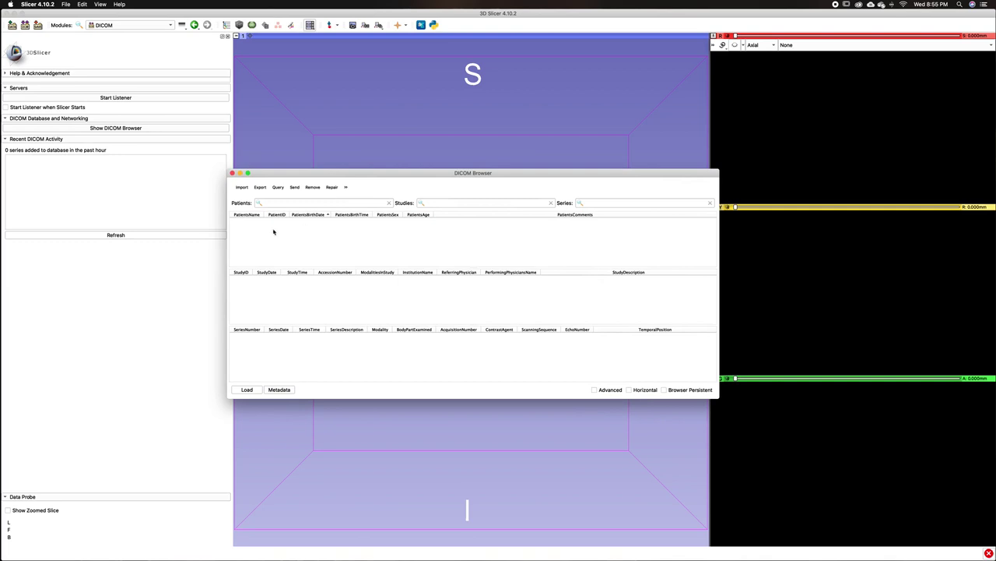
pyautogui.click(242, 187)
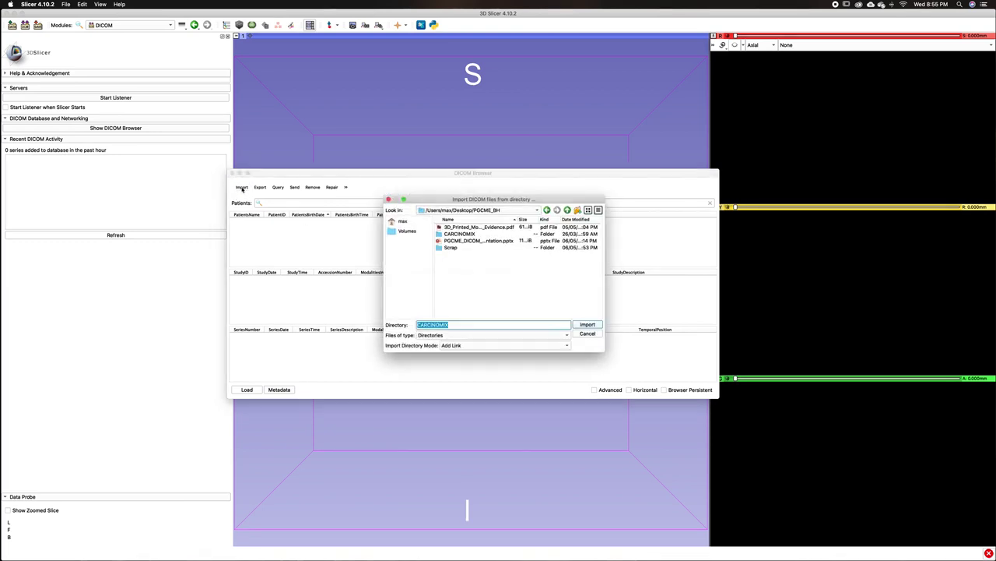
pyautogui.click(458, 233)
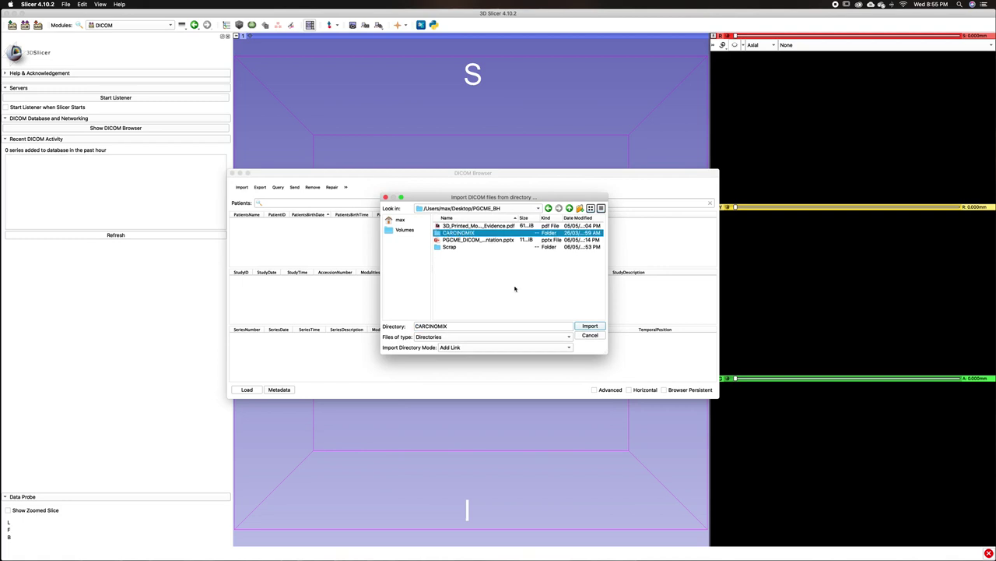
pyautogui.click(582, 325)
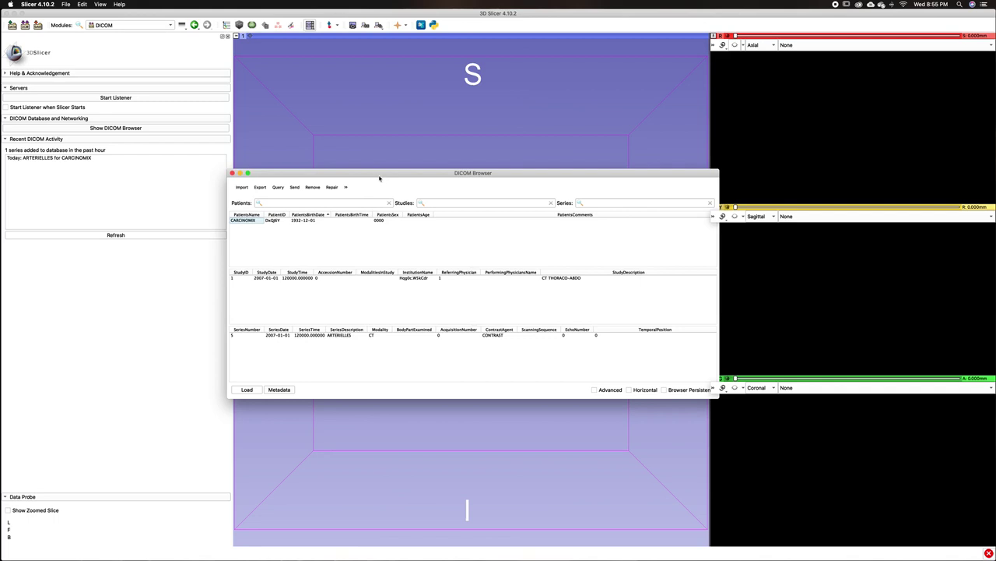
pyautogui.click(254, 222)
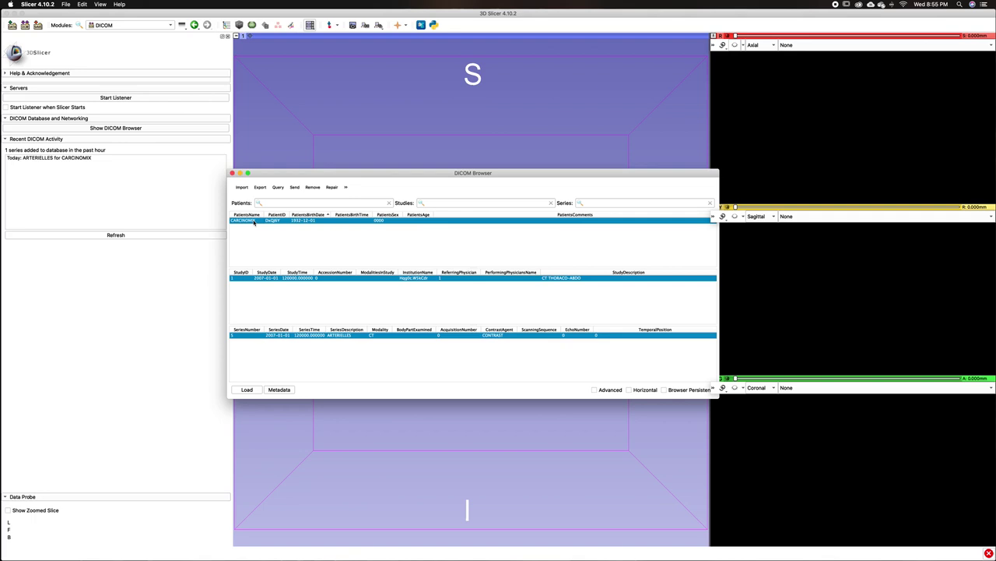
pyautogui.click(247, 389)
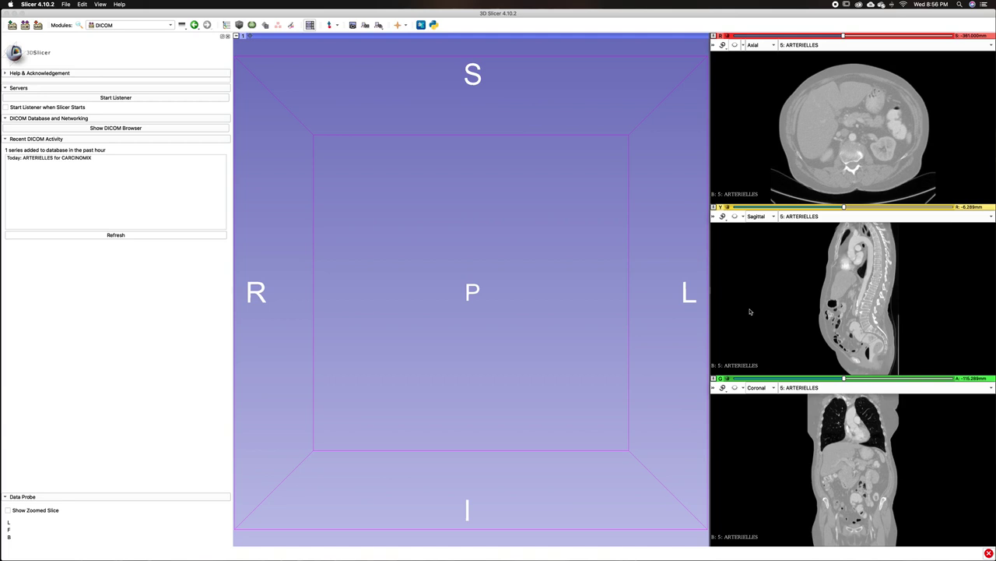
# Step: Tune the CT window/level for chest contrast and move the axial slice to the lung mass level
pyautogui.moveTo(749, 311); pyautogui.dragTo(749, 291)
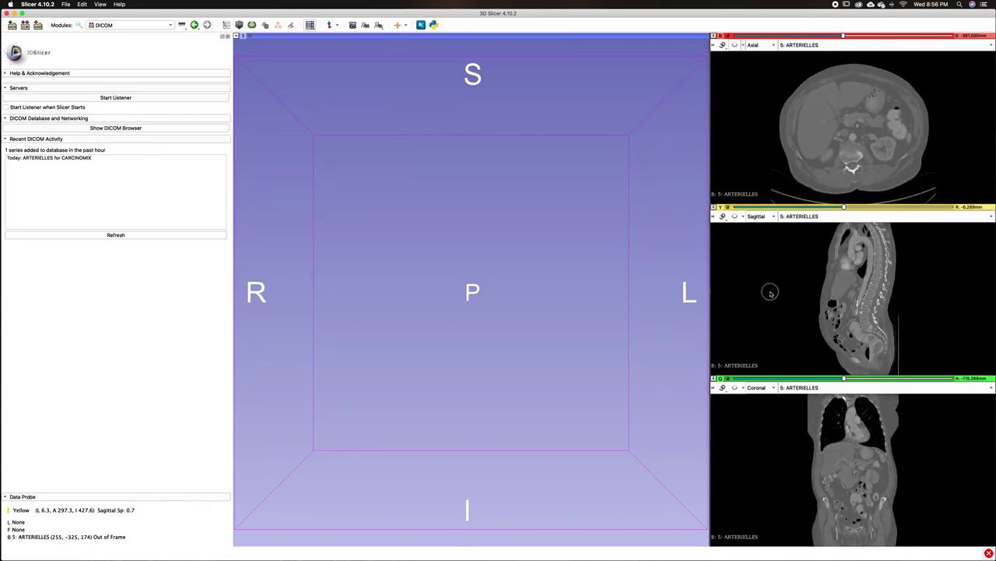
pyautogui.moveTo(770, 289); pyautogui.dragTo(745, 300)
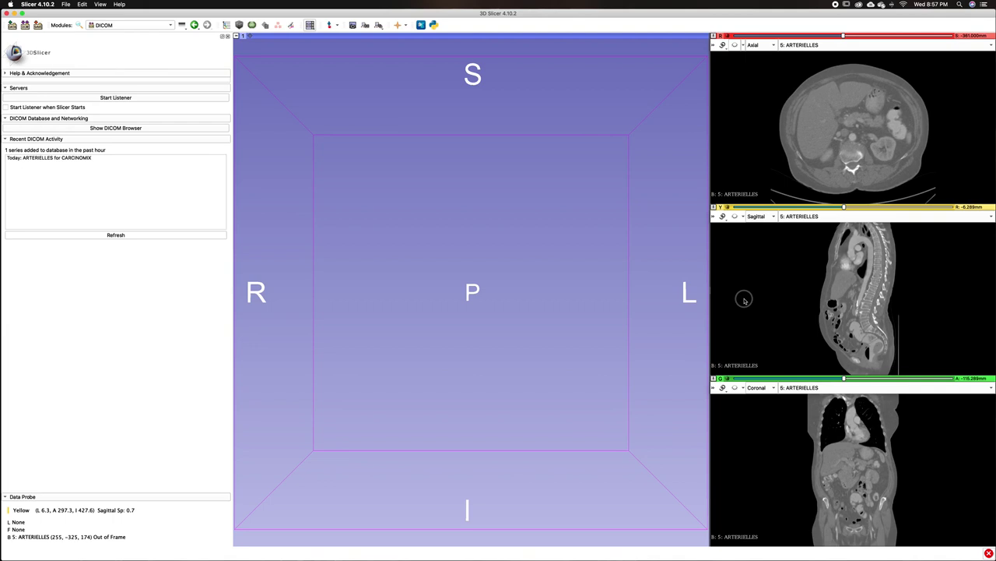
pyautogui.moveTo(745, 300); pyautogui.dragTo(739, 302)
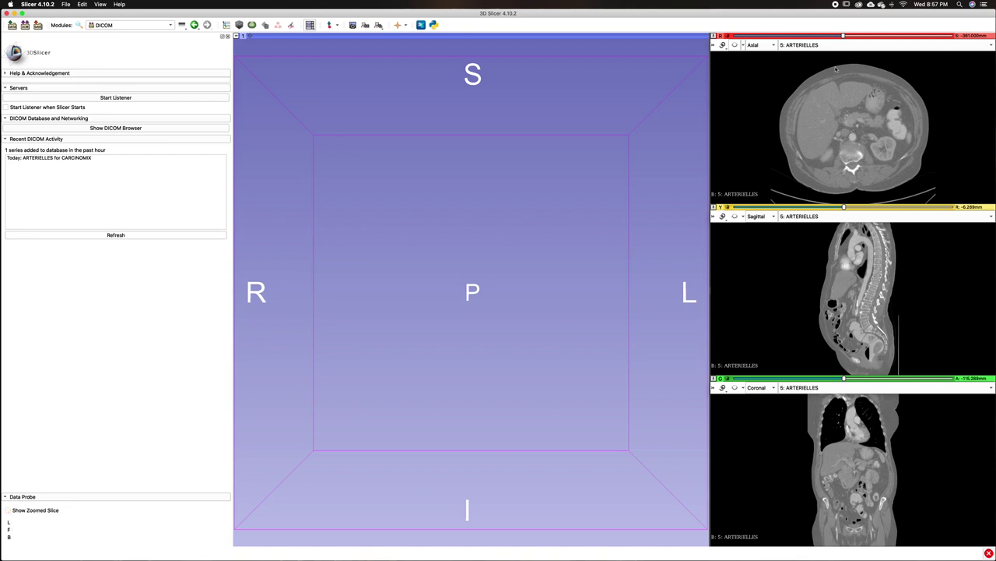
pyautogui.moveTo(844, 36); pyautogui.dragTo(917, 36)
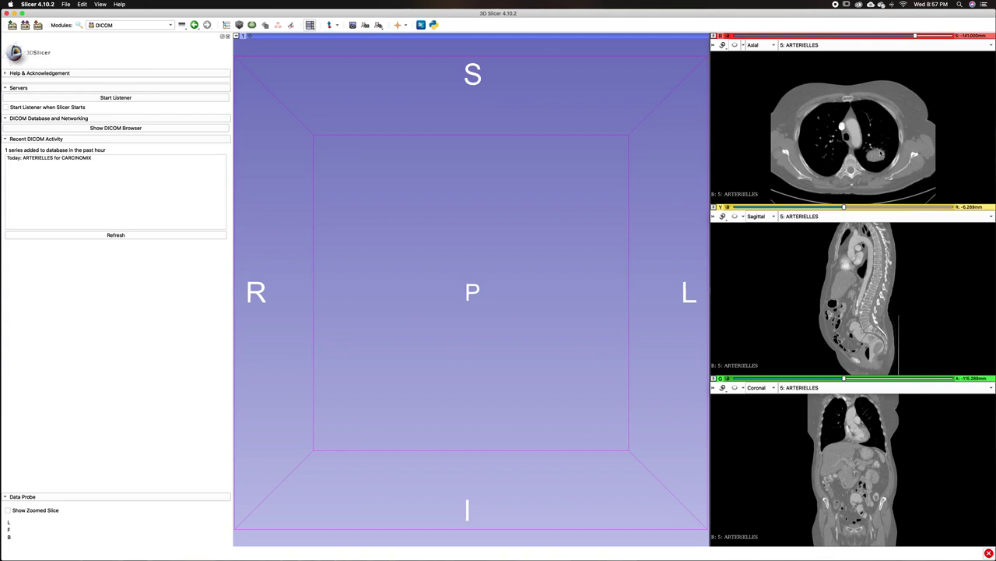
# Step: Nudge the sagittal slice 1 mm, then Shift-position all slices onto the lung mass
pyautogui.click(845, 207)
pyautogui.moveTo(845, 207); pyautogui.dragTo(844, 208)
pyautogui.press('shift')
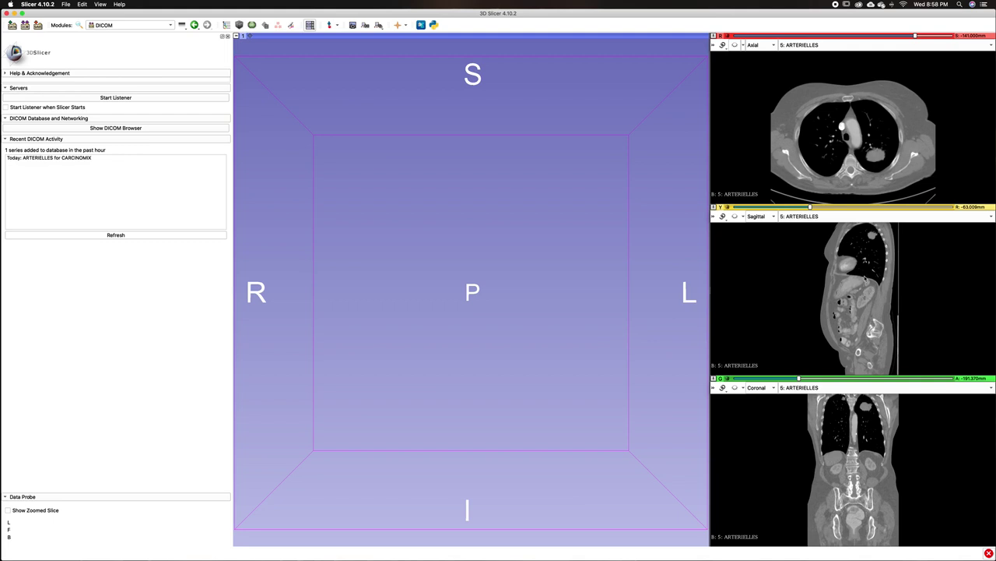
# Step: Zoom and pan the sagittal, axial and coronal views around the lung mass, then open the screenshot tool
pyautogui.moveTo(866, 278); pyautogui.dragTo(851, 293, button='middle')
pyautogui.scroll(-1, 851, 293)
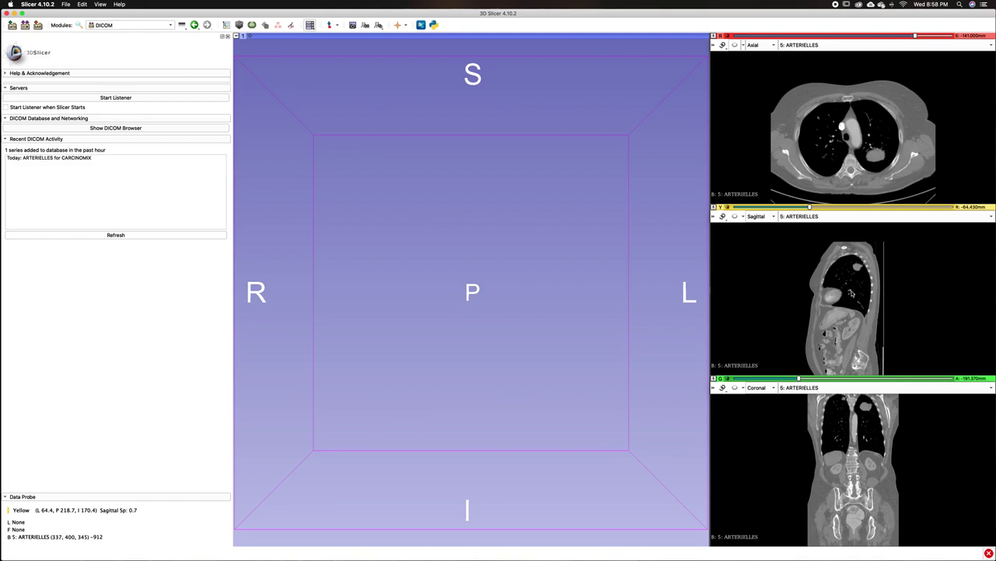
pyautogui.click(851, 291)
pyautogui.moveTo(851, 291)
pyautogui.mouseDown(button='right')
pyautogui.moveTo(848, 328)
pyautogui.moveTo(847, 282)
pyautogui.mouseUp(button='right')
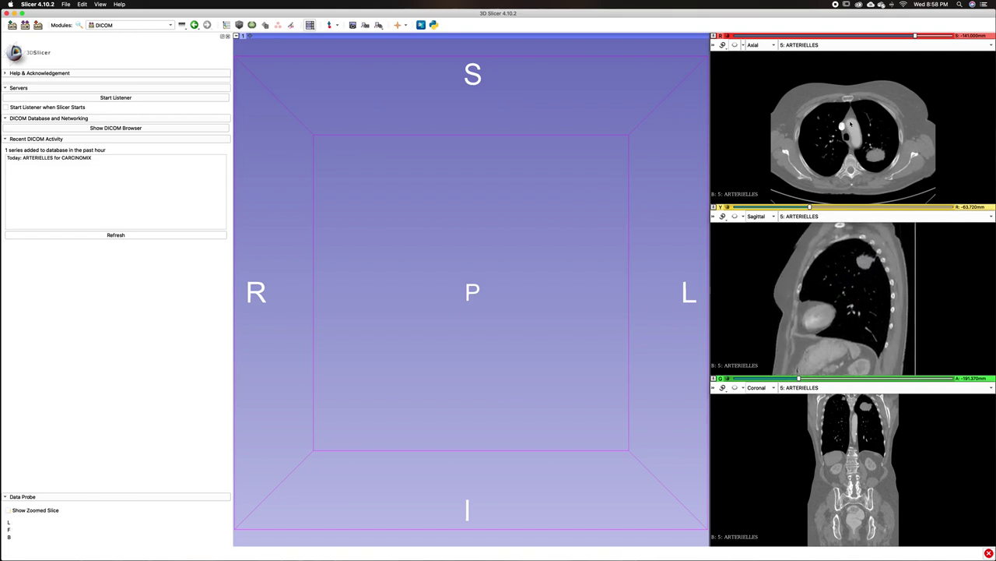
pyautogui.moveTo(851, 123); pyautogui.dragTo(849, 142, button='right')
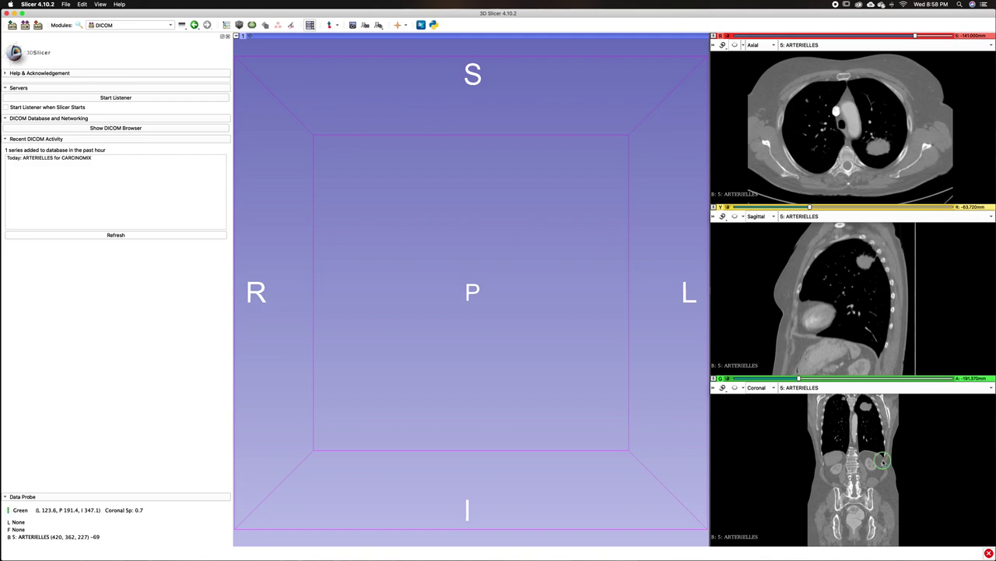
pyautogui.moveTo(883, 462); pyautogui.dragTo(855, 451, button='middle')
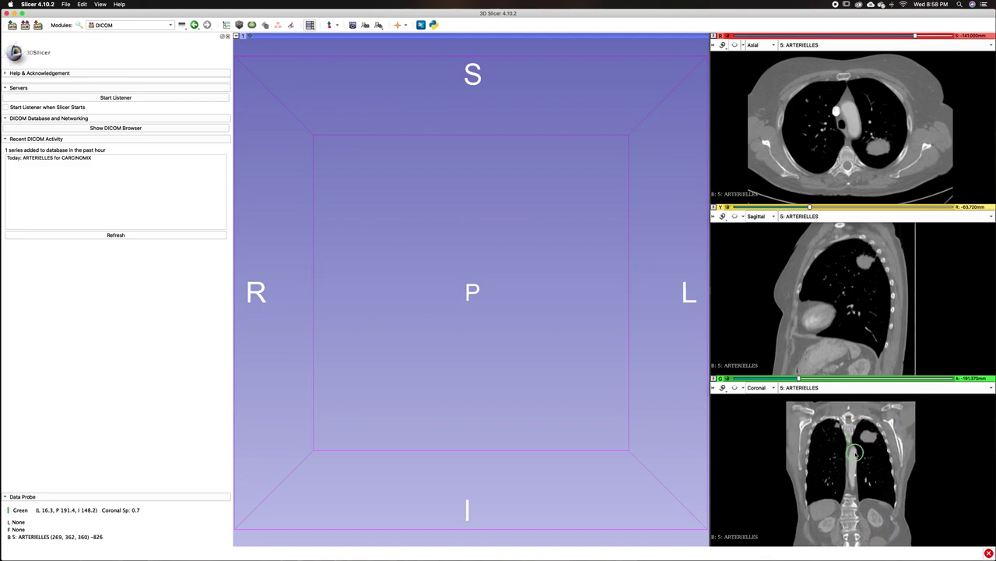
pyautogui.moveTo(855, 452); pyautogui.dragTo(853, 482, button='right')
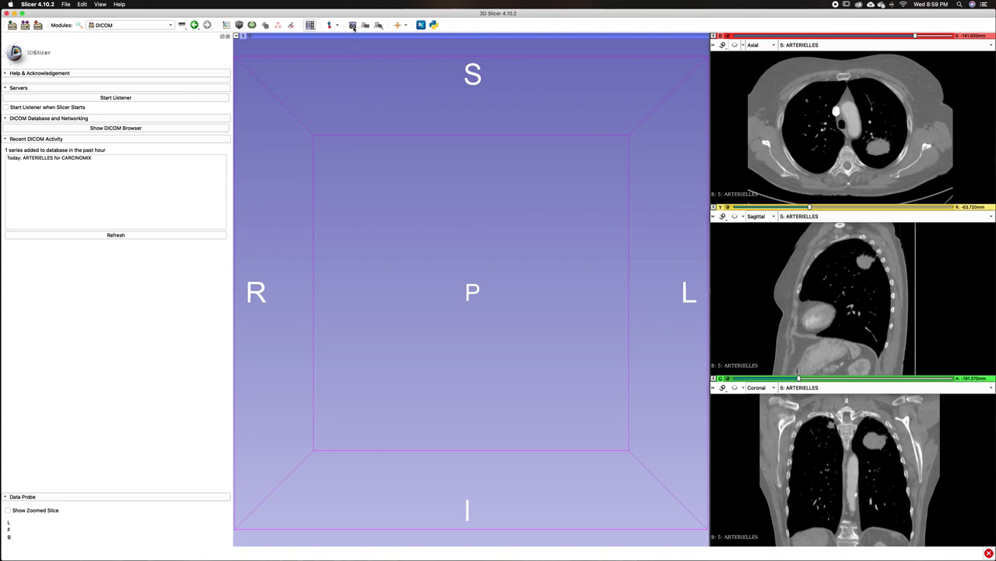
pyautogui.click(354, 26)
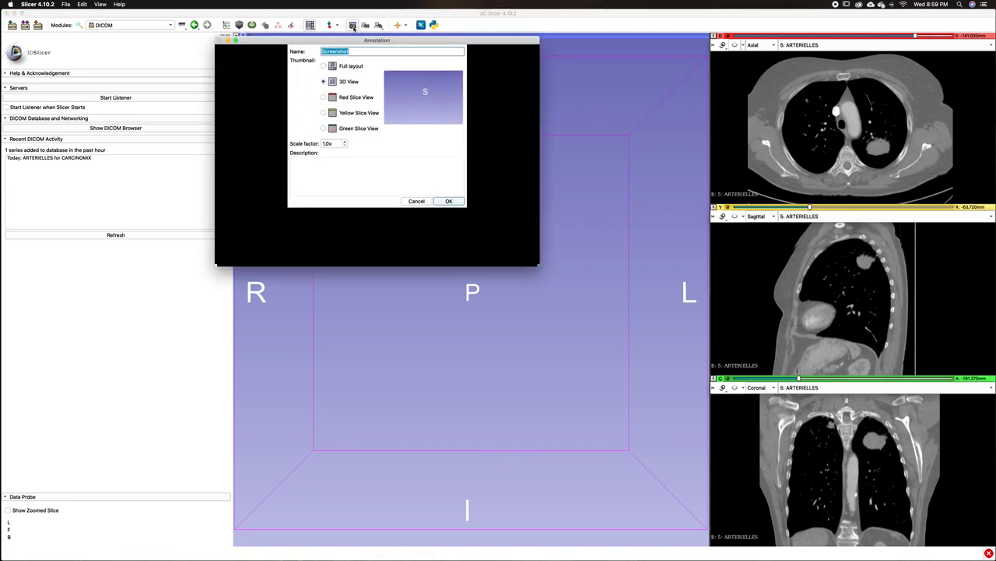
# Step: Save a Red Slice View (axial) screenshot, renamed as the axial lung-mass capture
pyautogui.click(323, 98)
pyautogui.click(323, 112)
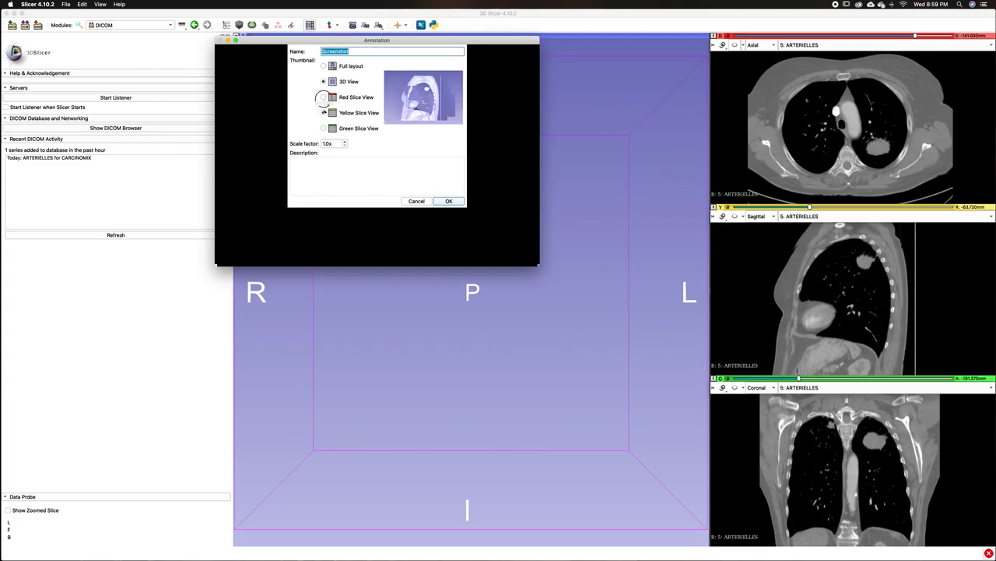
pyautogui.click(323, 97)
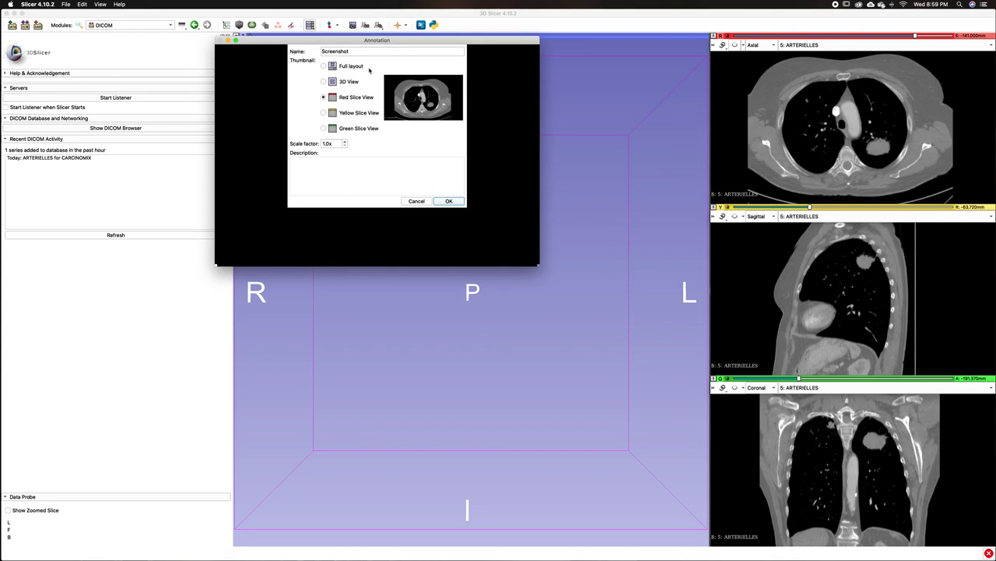
pyautogui.moveTo(354, 52); pyautogui.dragTo(324, 52)
pyautogui.write('LUng')
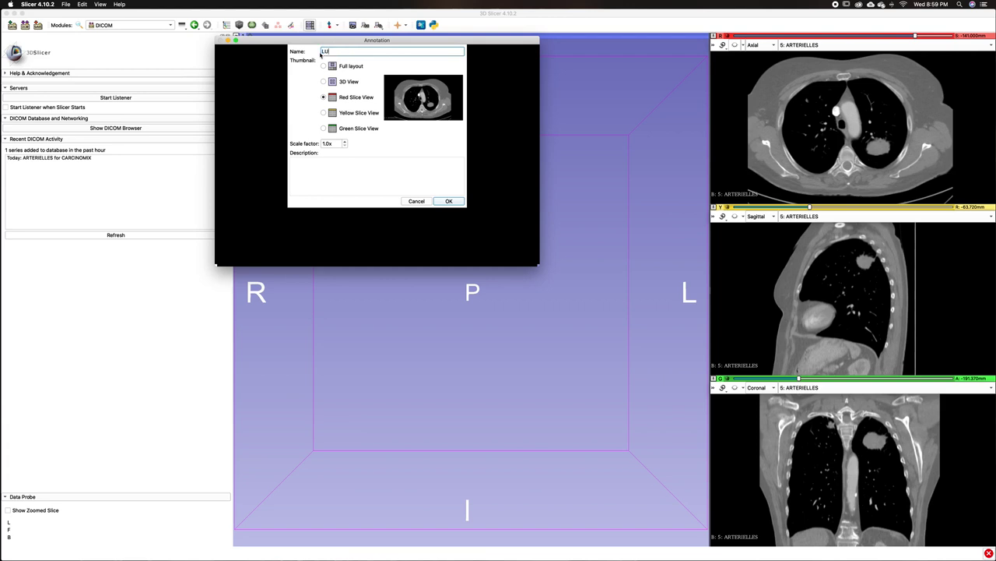
pyautogui.press('BackSpace')
pyautogui.press('BackSpace')
pyautogui.press('BackSpace')
pyautogui.write('ung_Mass-_A')
pyautogui.click(458, 202)
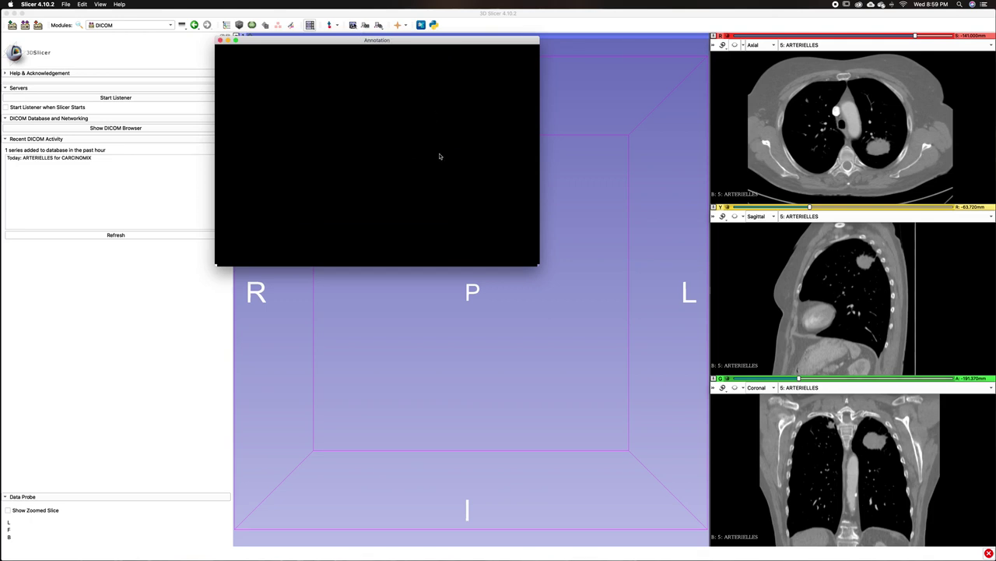
pyautogui.click(221, 42)
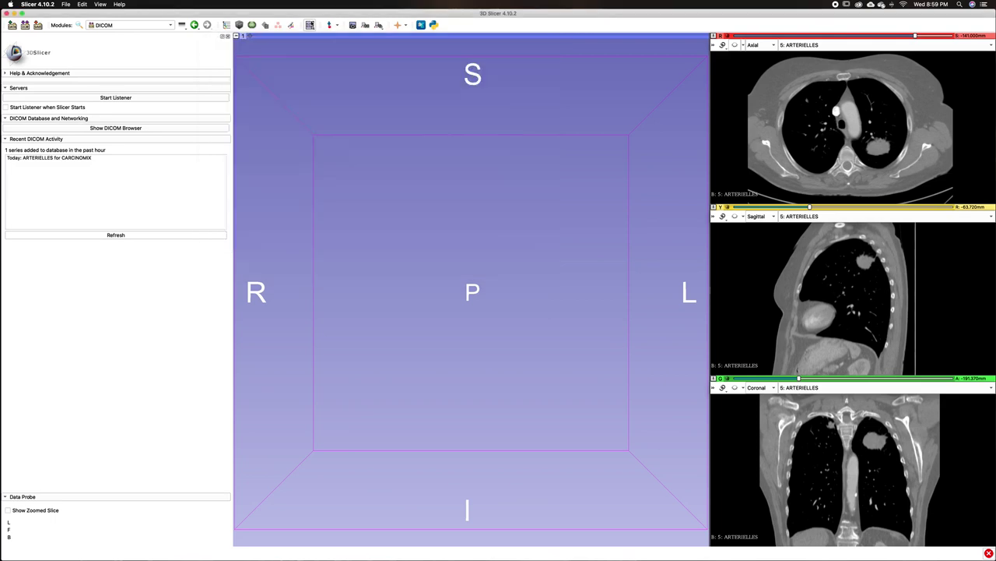
# Step: Save a Yellow Slice View (sagittal) screenshot named Lung_Mass_Sagittal
pyautogui.click(351, 24)
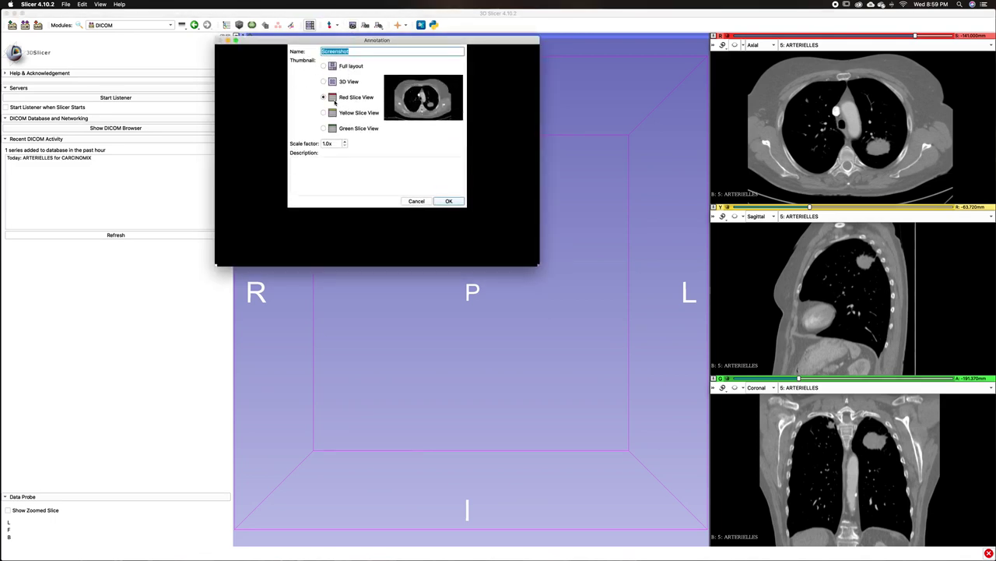
pyautogui.click(325, 112)
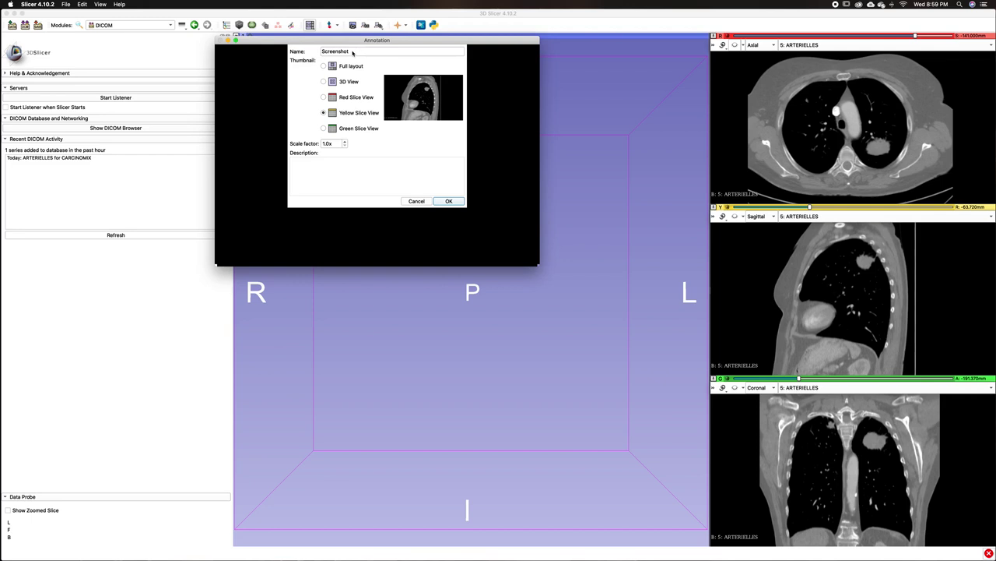
pyautogui.moveTo(351, 52); pyautogui.dragTo(319, 55)
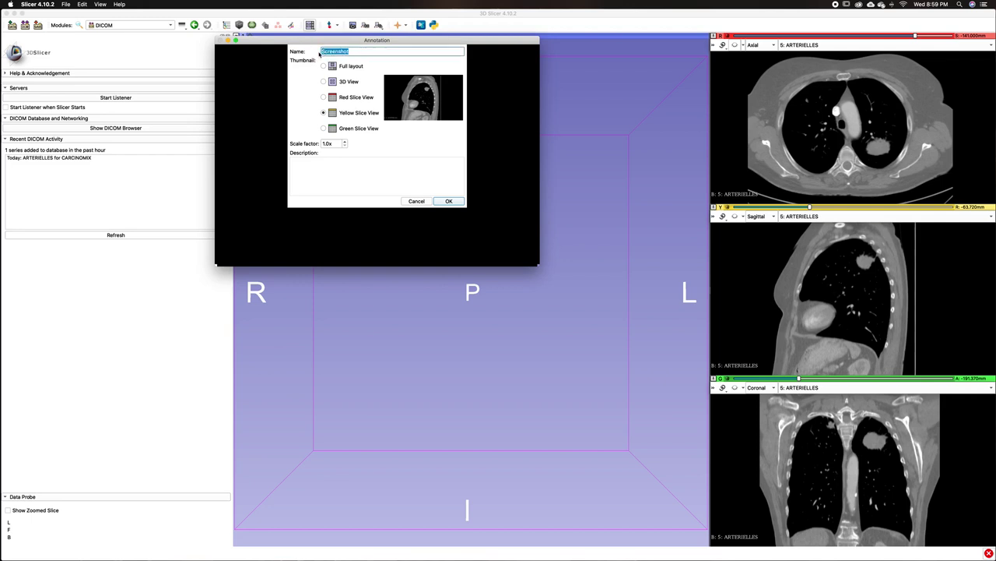
pyautogui.write('Lung_Mass_Sagittal')
pyautogui.click(456, 200)
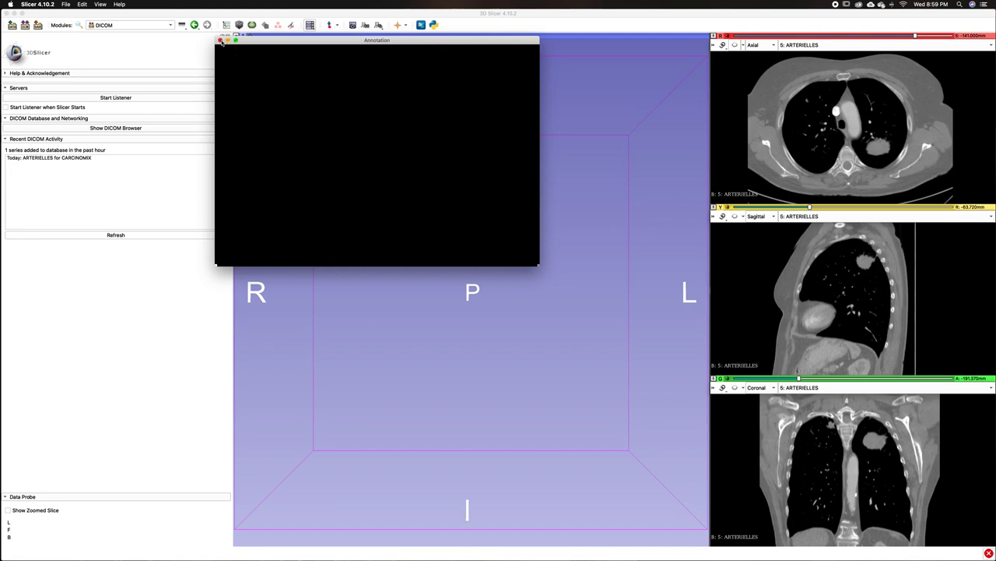
pyautogui.click(221, 41)
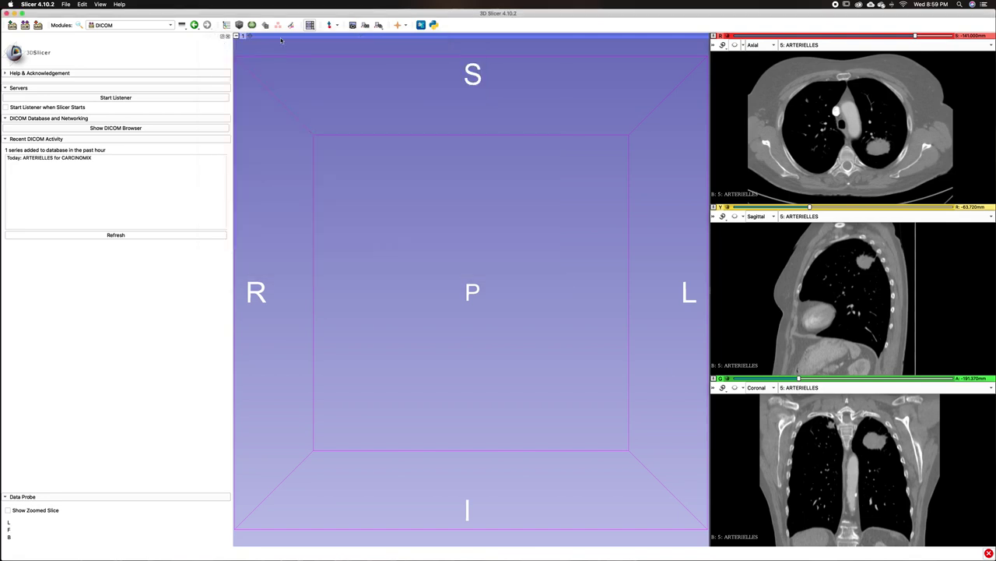
# Step: Save a Green Slice View screenshot named Lung_Mass_Coronal and close the leftover capture window
pyautogui.click(352, 25)
pyautogui.click(324, 128)
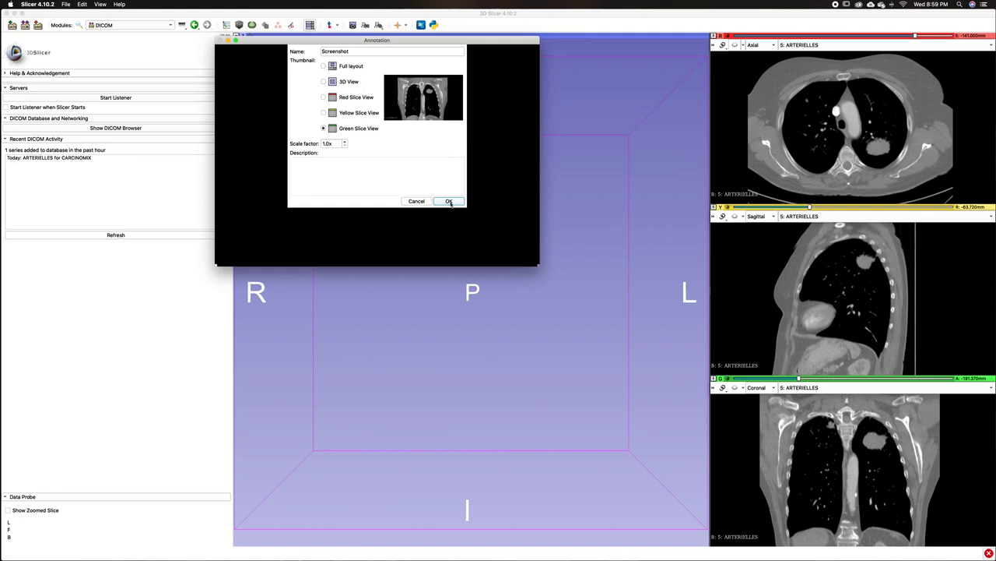
pyautogui.click(353, 52)
pyautogui.moveTo(353, 51); pyautogui.dragTo(315, 52)
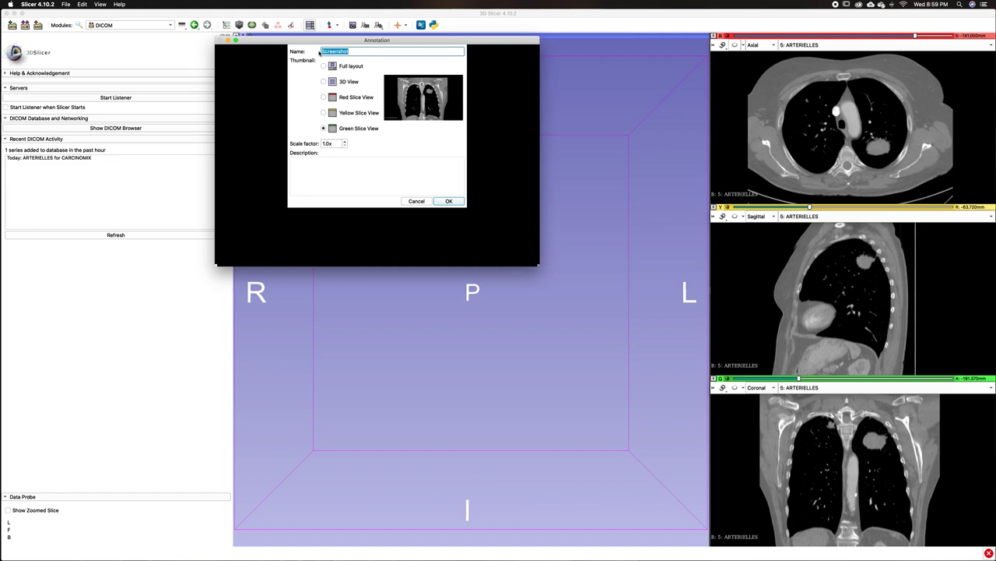
pyautogui.write('Lung_Mass_Coronal')
pyautogui.click(449, 201)
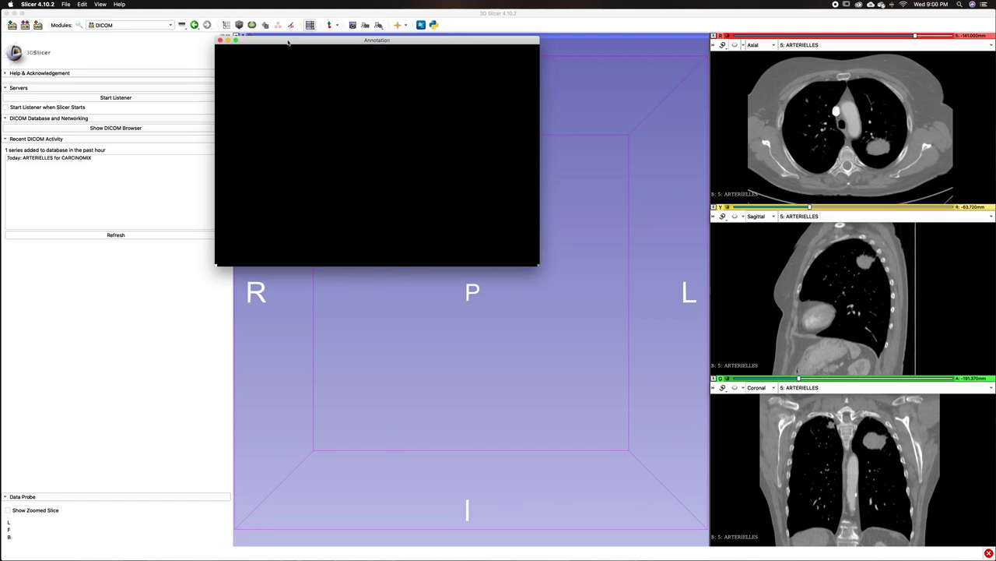
pyautogui.moveTo(289, 42); pyautogui.dragTo(298, 44)
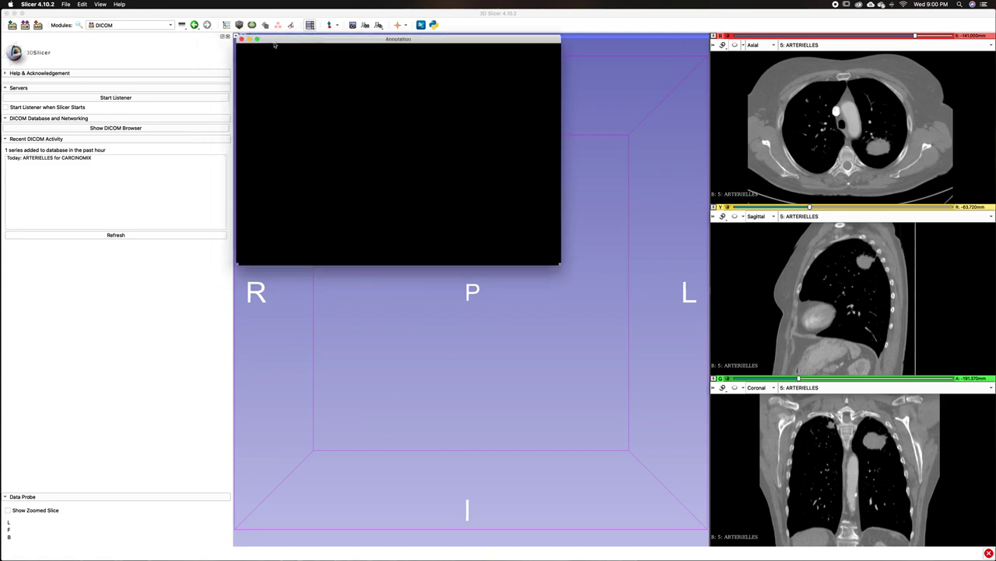
pyautogui.click(241, 42)
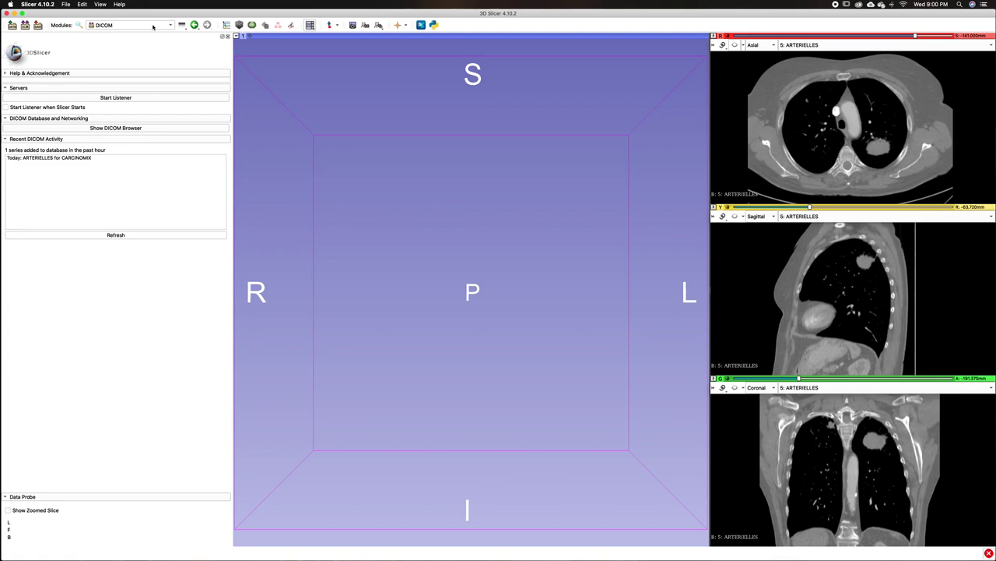
# Step: Switch to the Volume Rendering module and pick 5: ARTERIELLES as the input volume
pyautogui.click(154, 28)
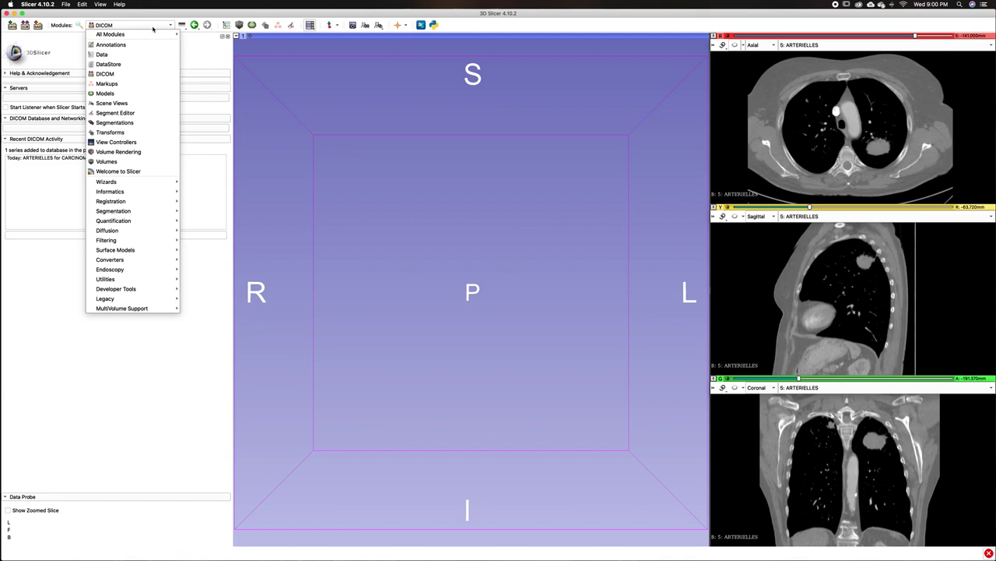
pyautogui.moveTo(151, 34)
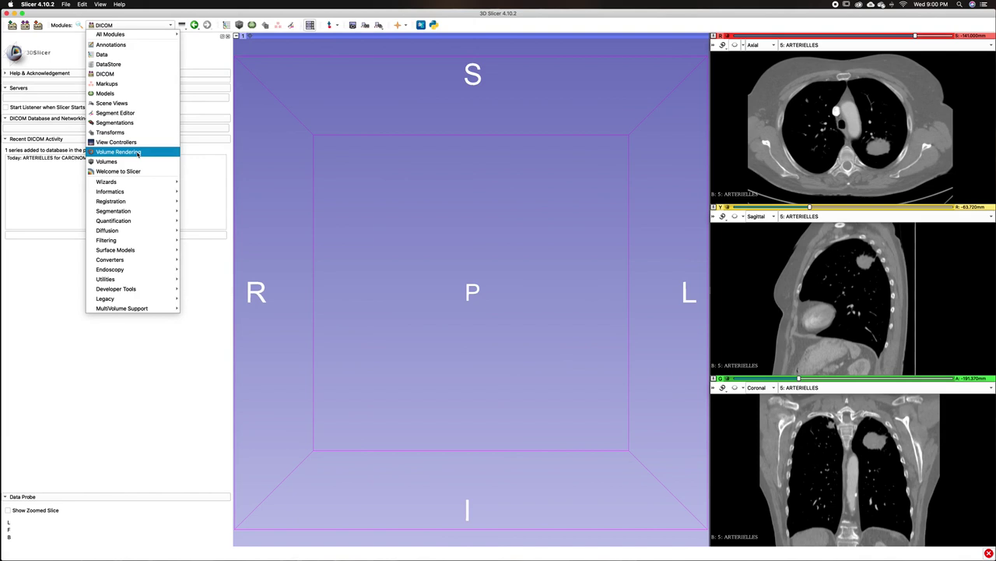
pyautogui.click(138, 153)
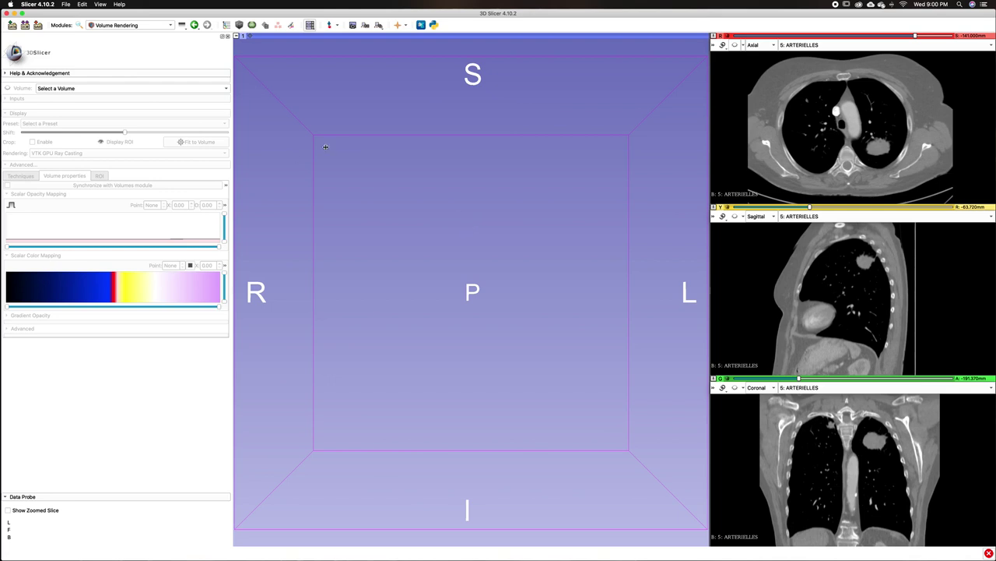
pyautogui.click(176, 88)
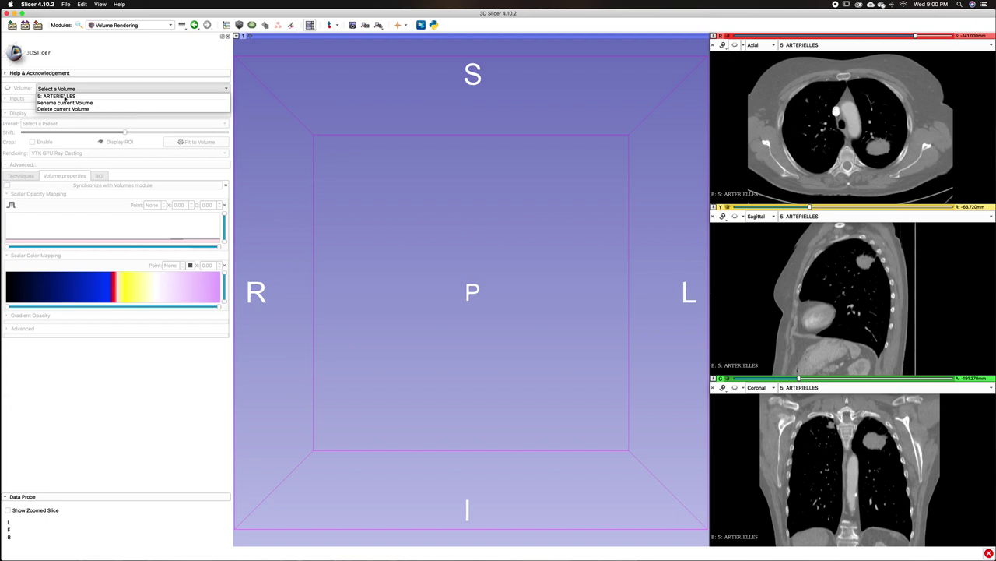
pyautogui.click(65, 96)
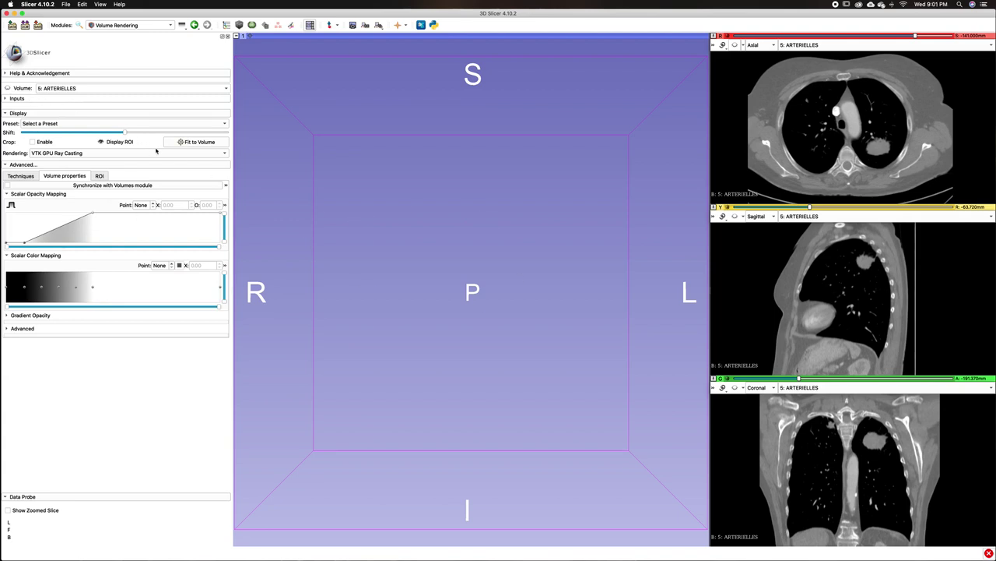
# Step: Make the ARTERIELLES volume rendering visible and center the 3D view on the torso
pyautogui.click(7, 88)
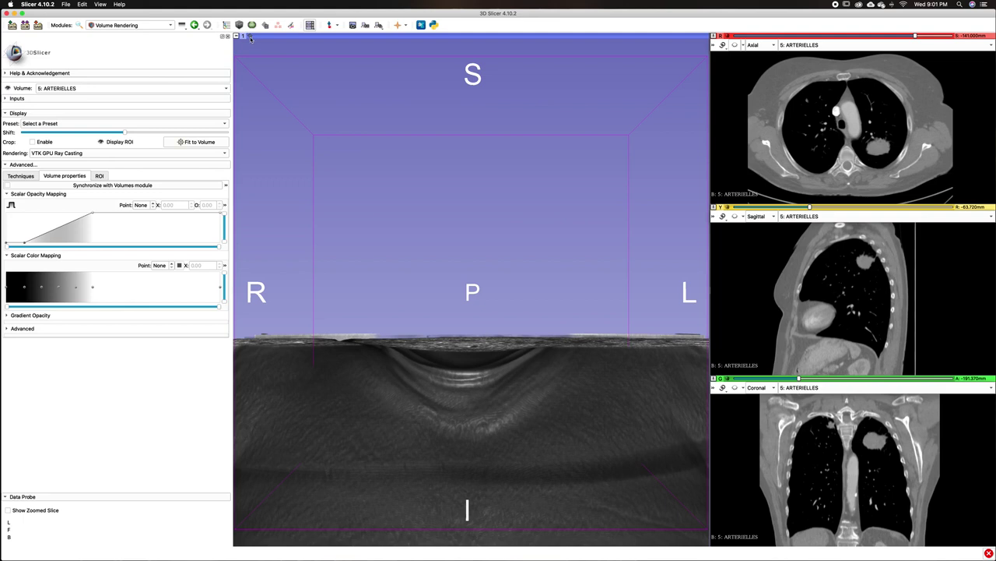
pyautogui.click(251, 38)
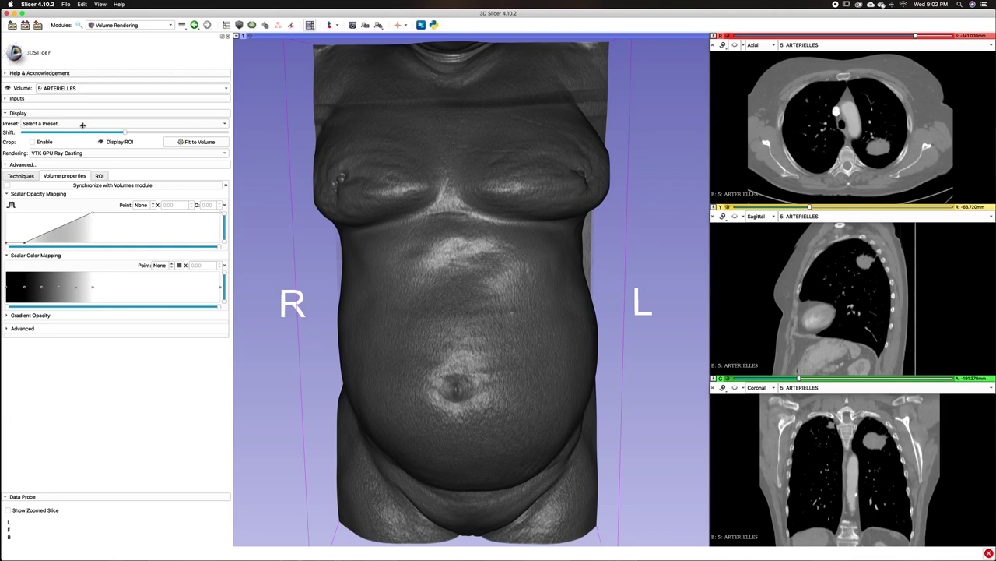
# Step: Apply the CT-Air rendering preset and rotate the cyan rendering slightly
pyautogui.click(82, 124)
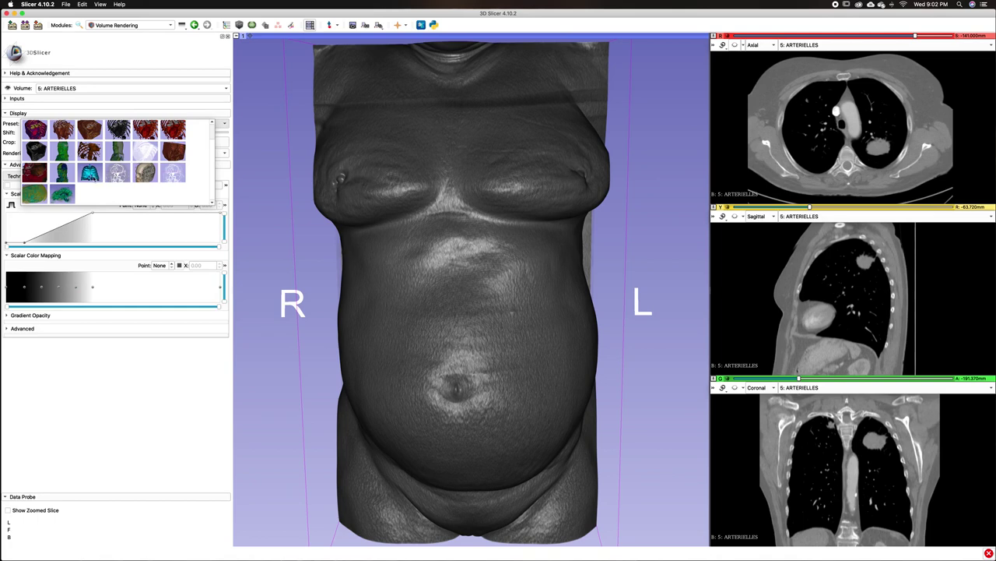
pyautogui.click(90, 175)
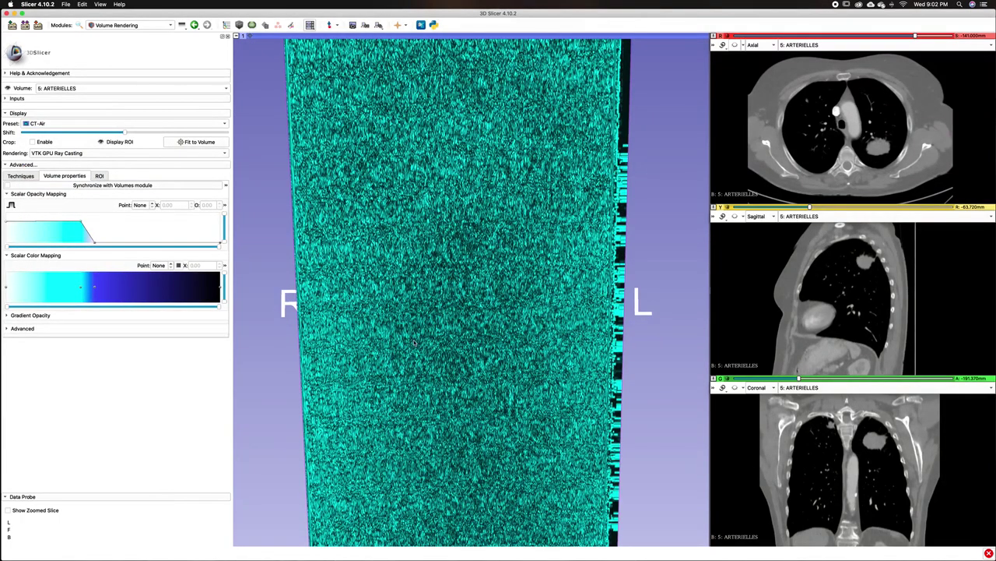
pyautogui.moveTo(689, 433); pyautogui.dragTo(665, 433)
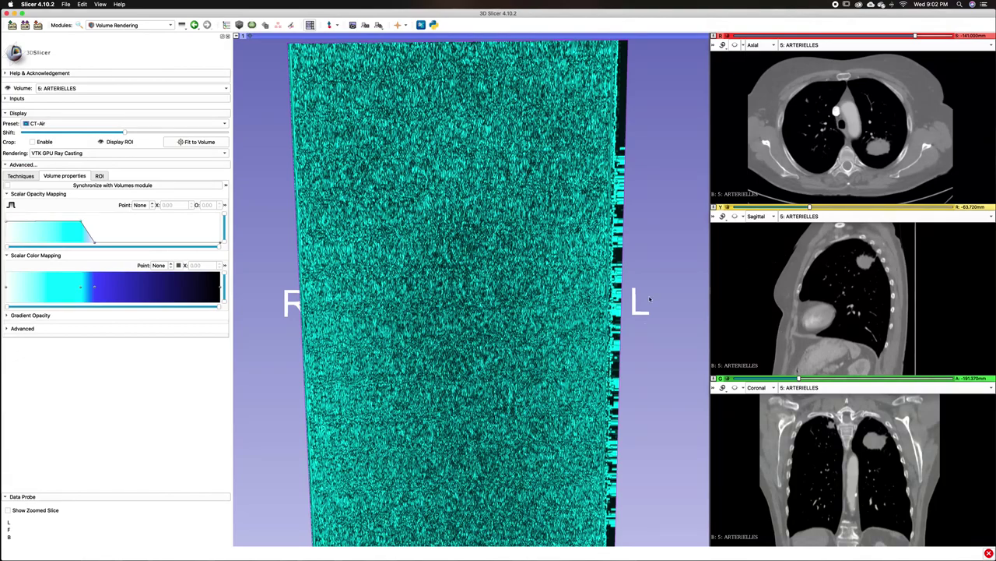
# Step: Orbit the CT-Air rendering around the chest to an oblique angle revealing the heart
pyautogui.moveTo(650, 299); pyautogui.dragTo(643, 262)
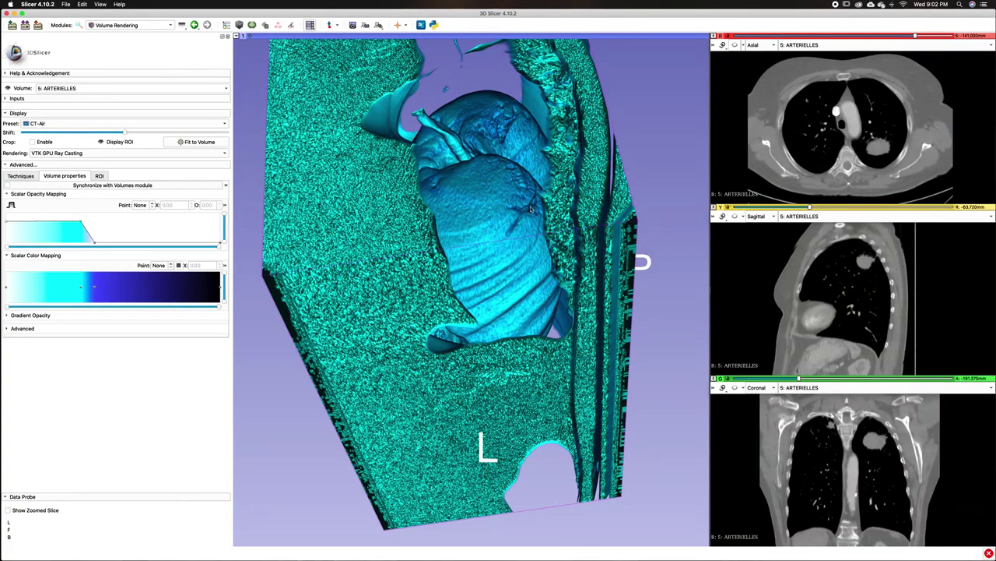
pyautogui.moveTo(527, 211); pyautogui.dragTo(655, 234)
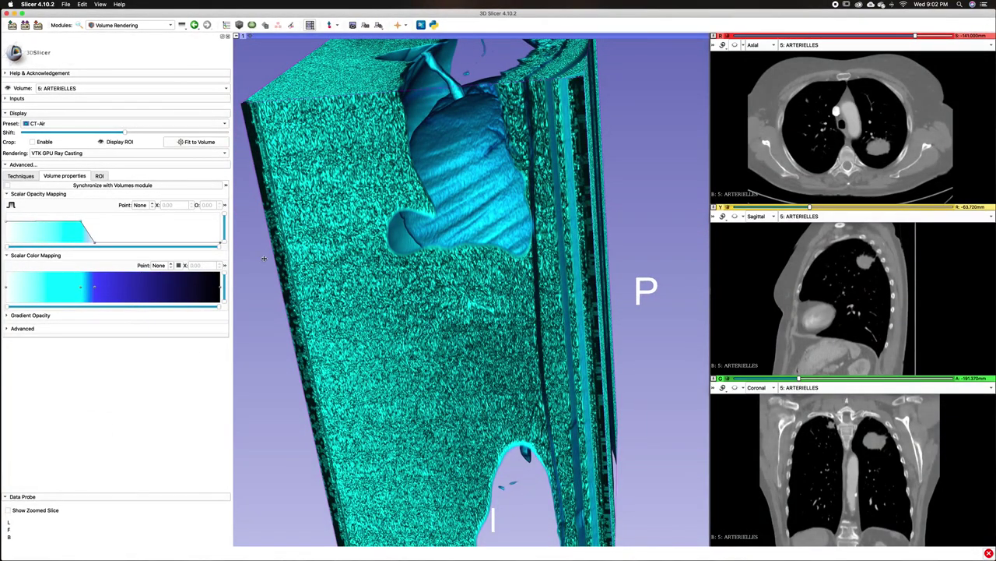
pyautogui.moveTo(271, 348); pyautogui.dragTo(276, 337)
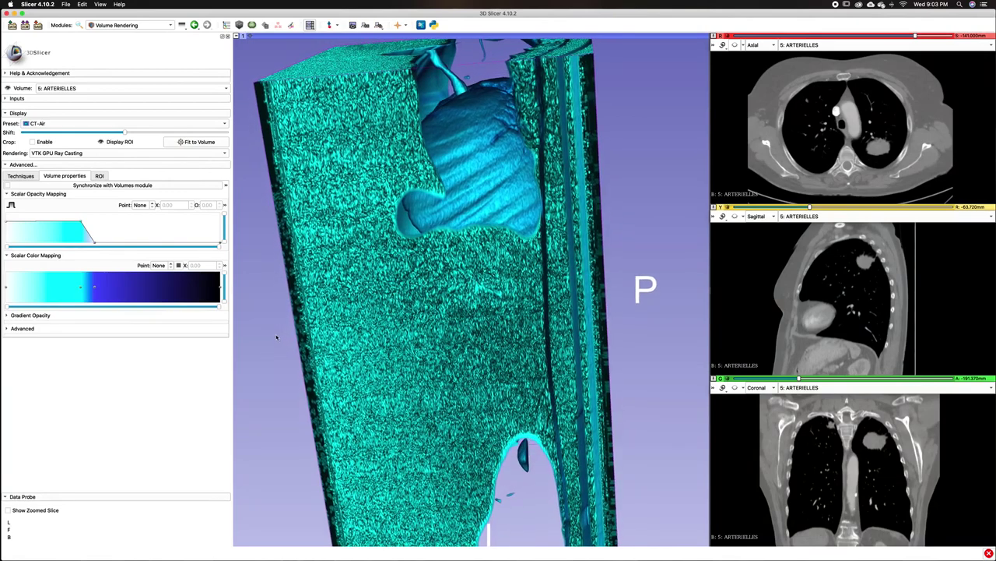
# Step: Enable Crop and Display ROI, then zoom out the slice views to show the crop box
pyautogui.click(33, 142)
pyautogui.click(103, 143)
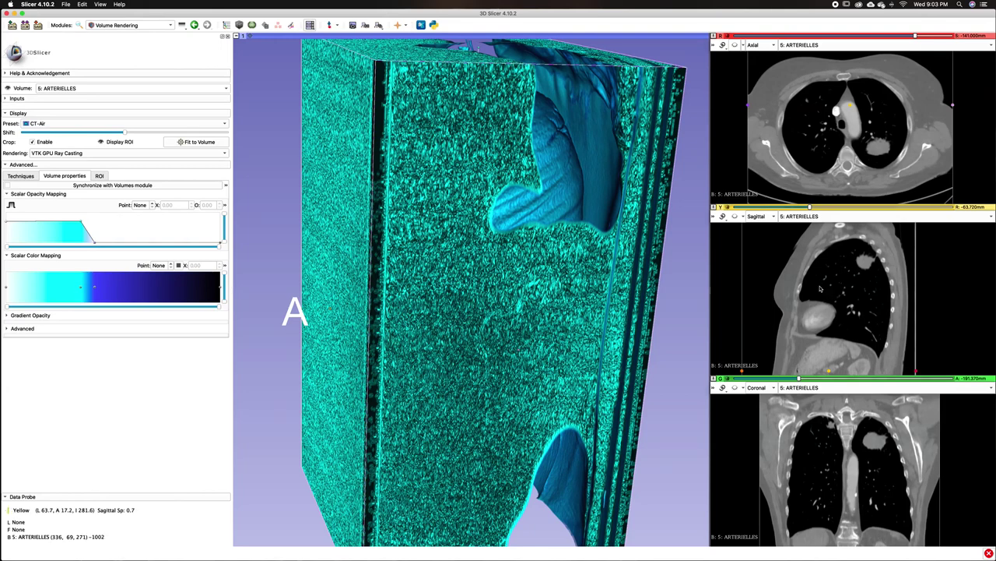
pyautogui.click(761, 337)
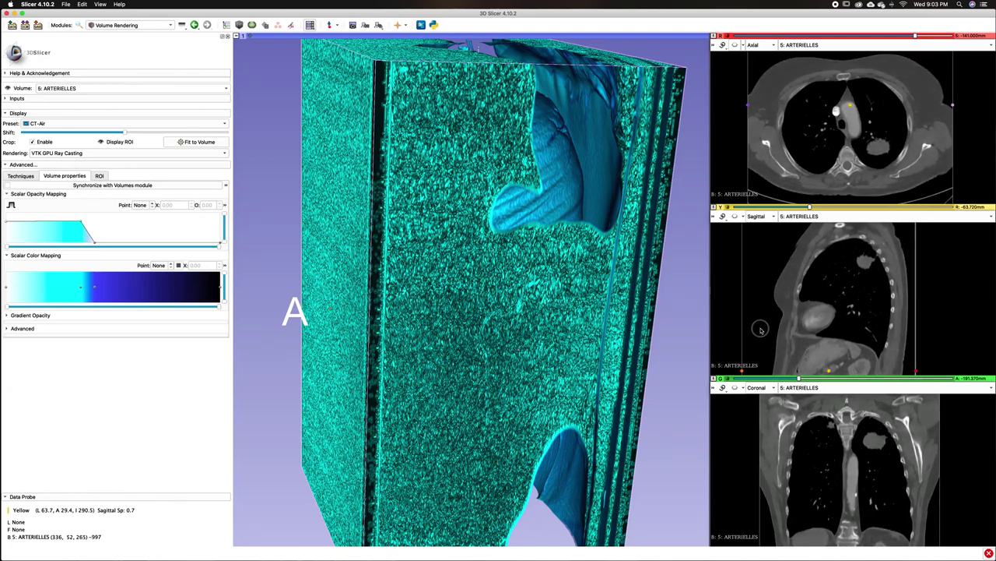
pyautogui.moveTo(760, 336); pyautogui.dragTo(797, 305, button='right')
pyautogui.moveTo(878, 135); pyautogui.dragTo(895, 111, button='right')
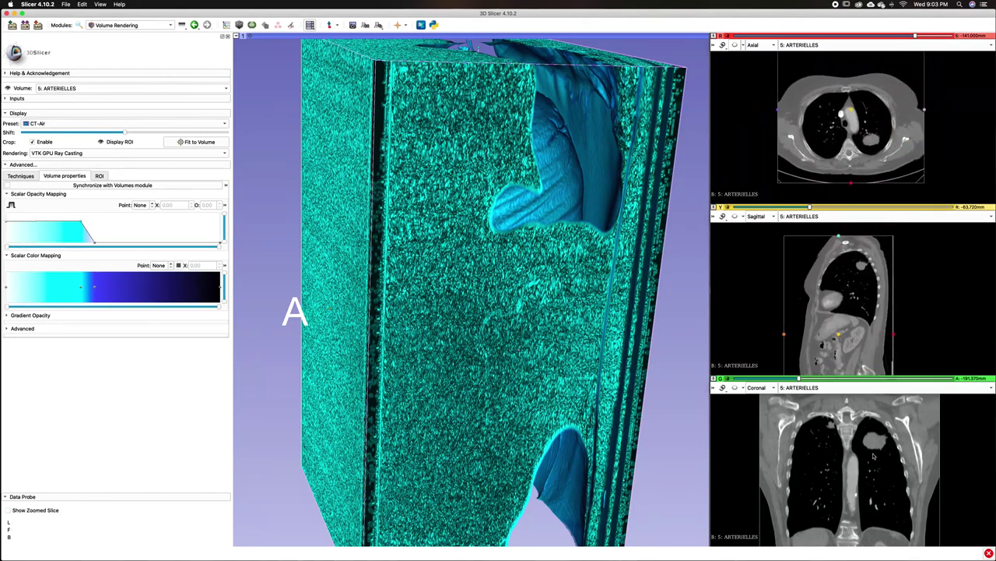
pyautogui.moveTo(897, 393); pyautogui.dragTo(864, 402, button='right')
pyautogui.moveTo(930, 339); pyautogui.dragTo(927, 337, button='middle')
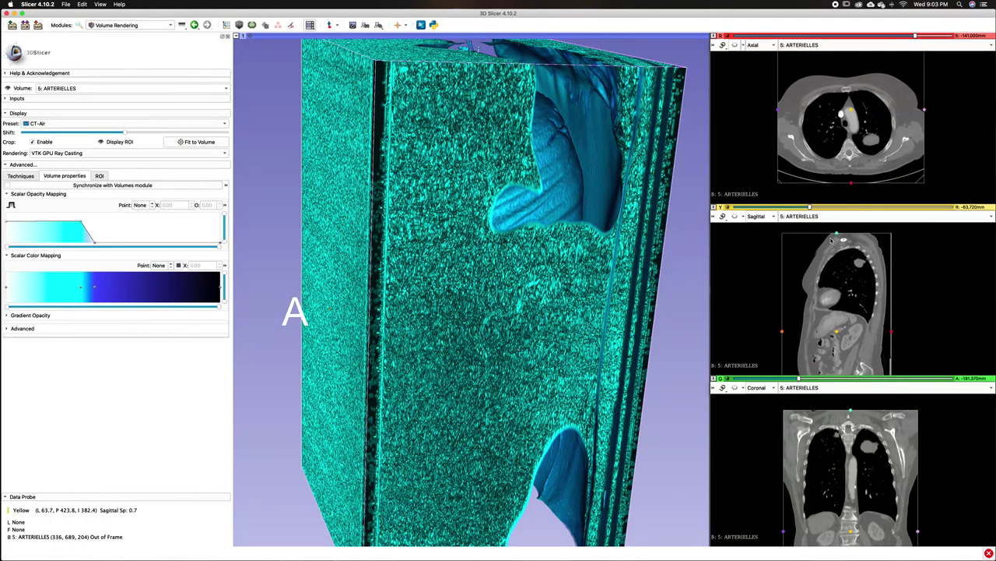
# Step: Pull the ROI's top, back and front faces inward on the chest
pyautogui.moveTo(838, 233); pyautogui.dragTo(834, 243)
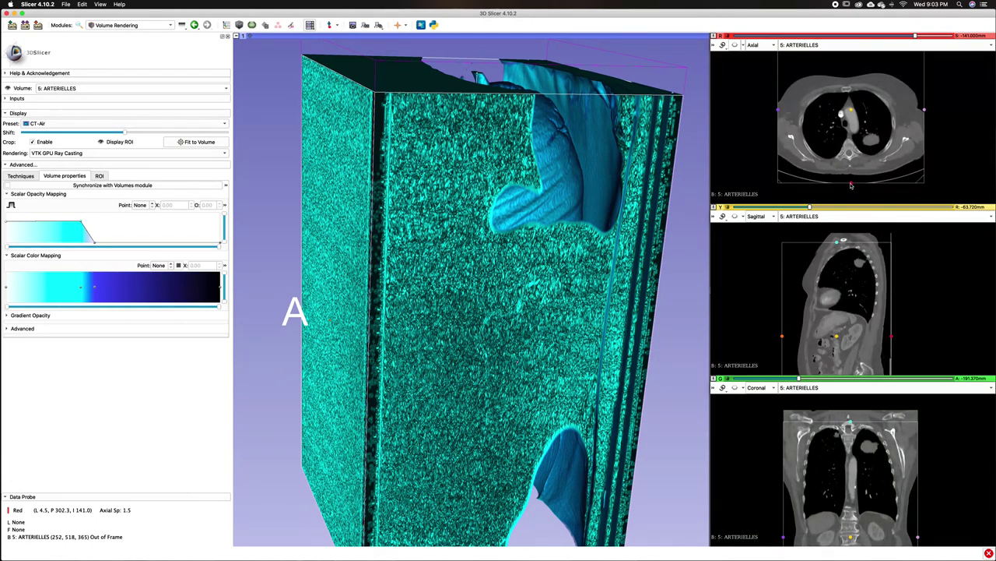
pyautogui.moveTo(853, 185); pyautogui.dragTo(849, 165)
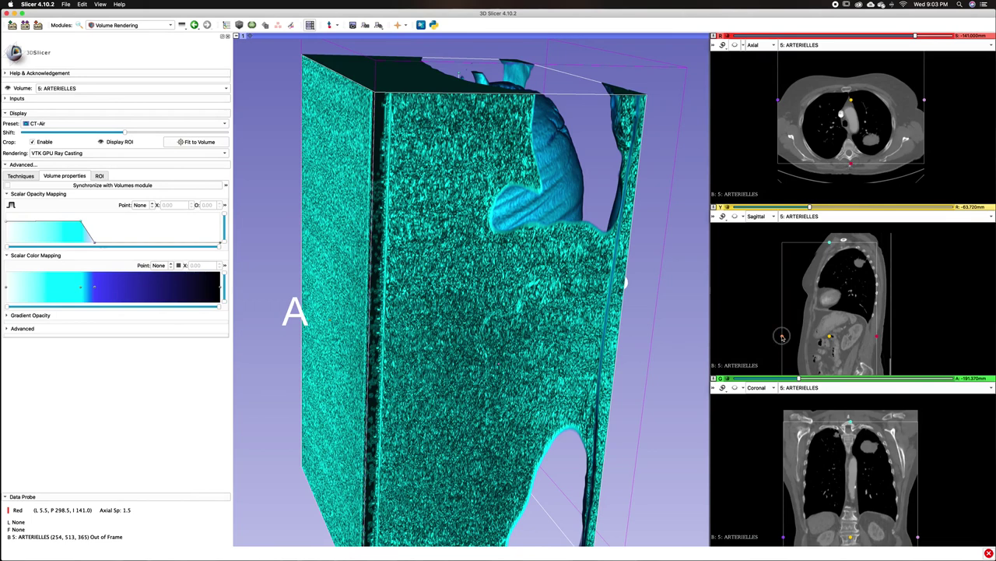
pyautogui.moveTo(781, 336); pyautogui.dragTo(811, 325)
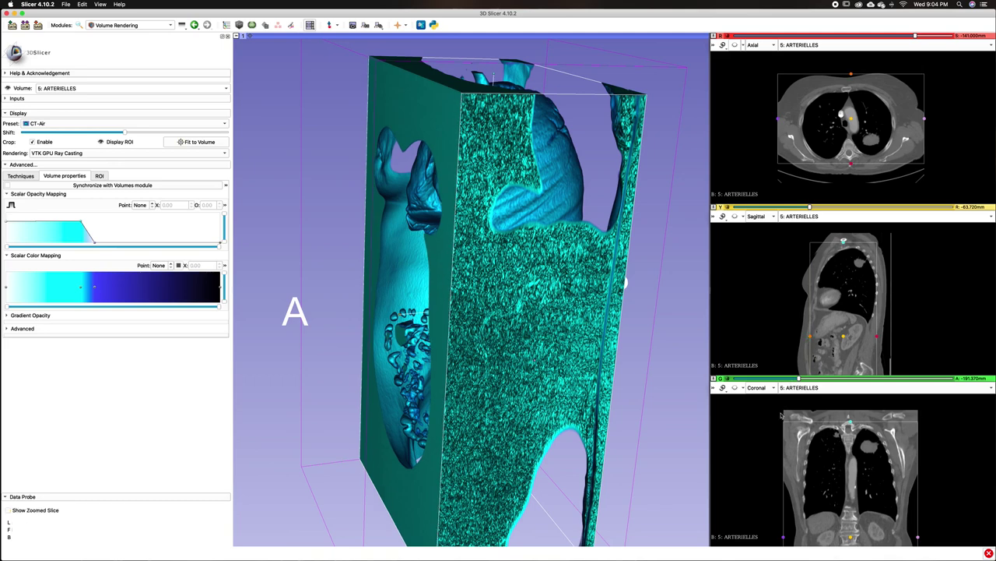
# Step: Raise the crop box's bottom edge and pull its front boundary further inward
pyautogui.moveTo(840, 504); pyautogui.dragTo(839, 462, button='middle')
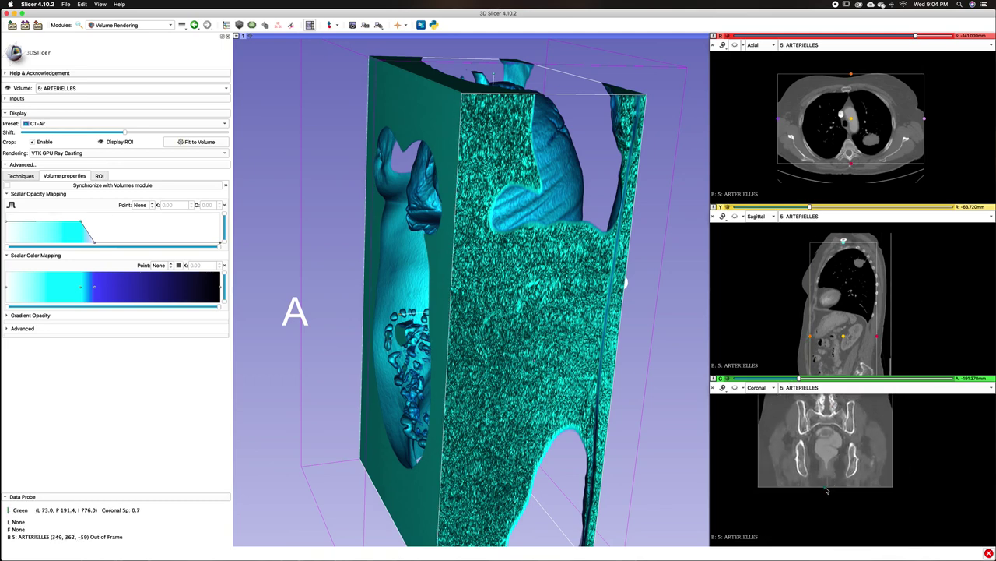
pyautogui.moveTo(827, 490); pyautogui.dragTo(834, 485)
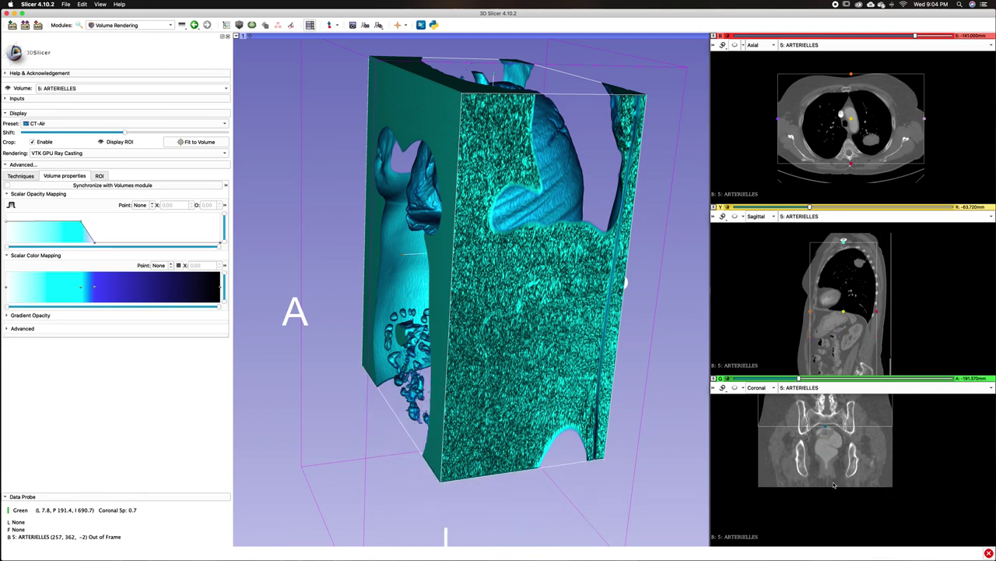
pyautogui.moveTo(834, 486); pyautogui.dragTo(841, 509, button='middle')
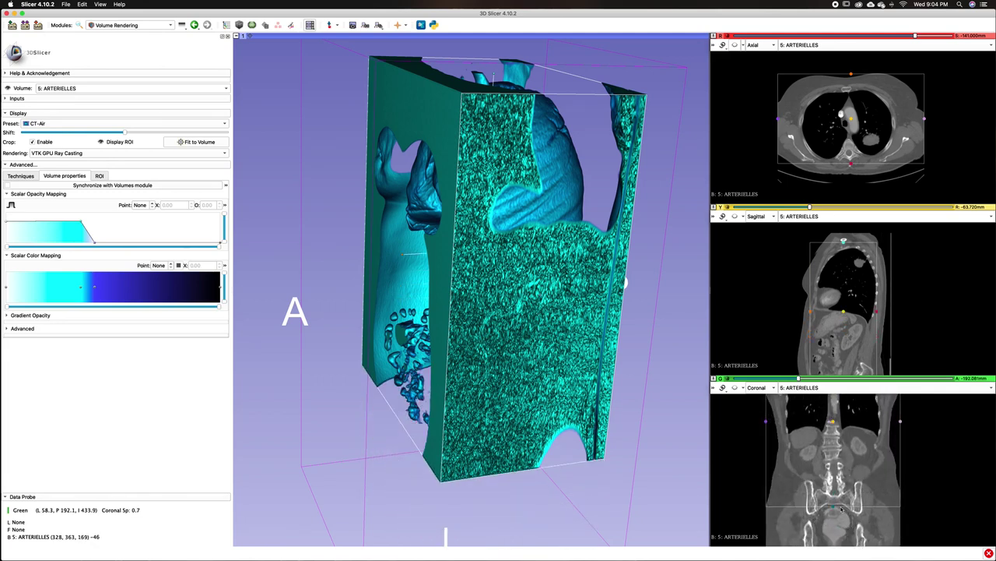
pyautogui.moveTo(835, 510); pyautogui.dragTo(831, 444)
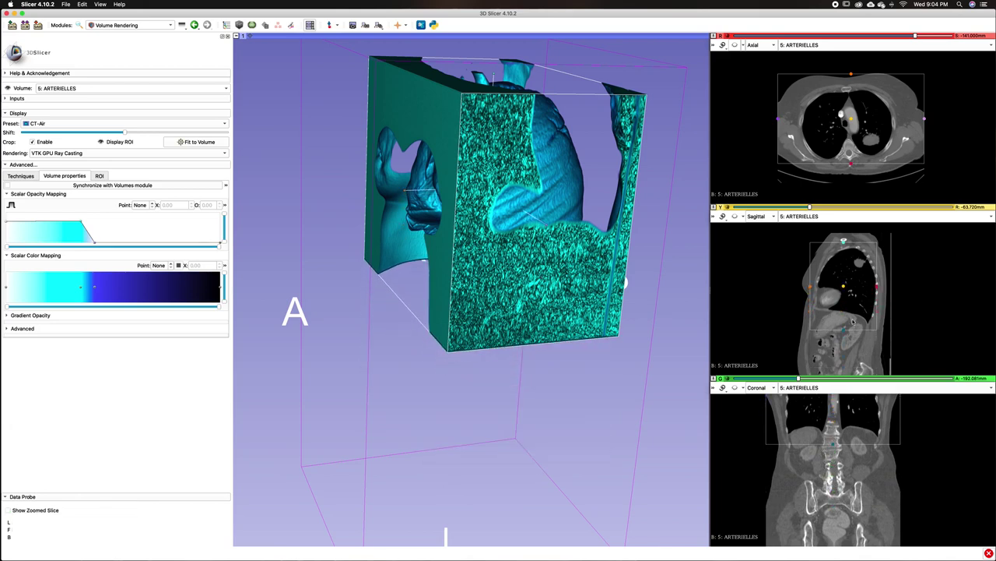
pyautogui.moveTo(812, 289); pyautogui.dragTo(819, 287)
pyautogui.moveTo(822, 160); pyautogui.dragTo(797, 172, button='middle')
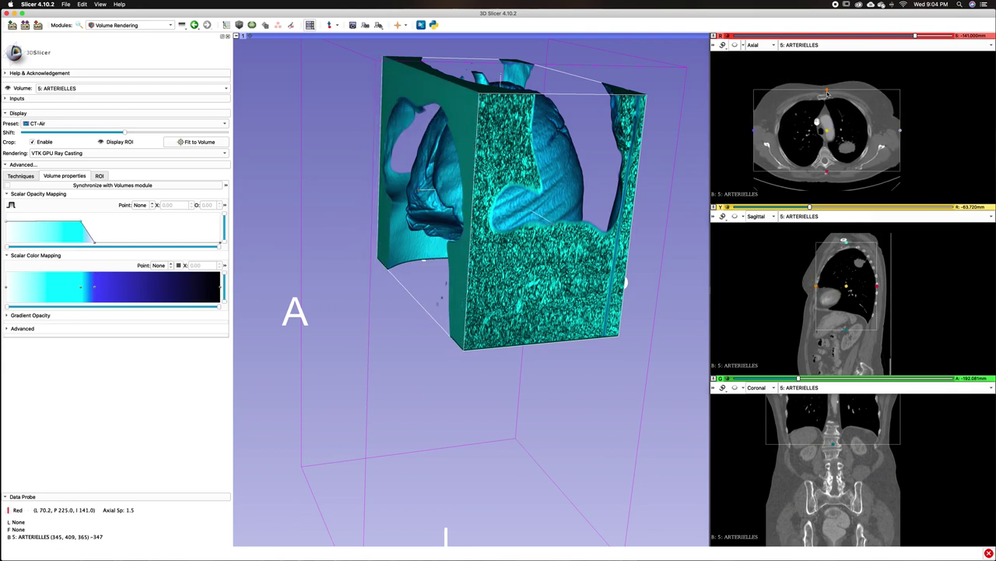
pyautogui.moveTo(828, 94); pyautogui.dragTo(827, 90)
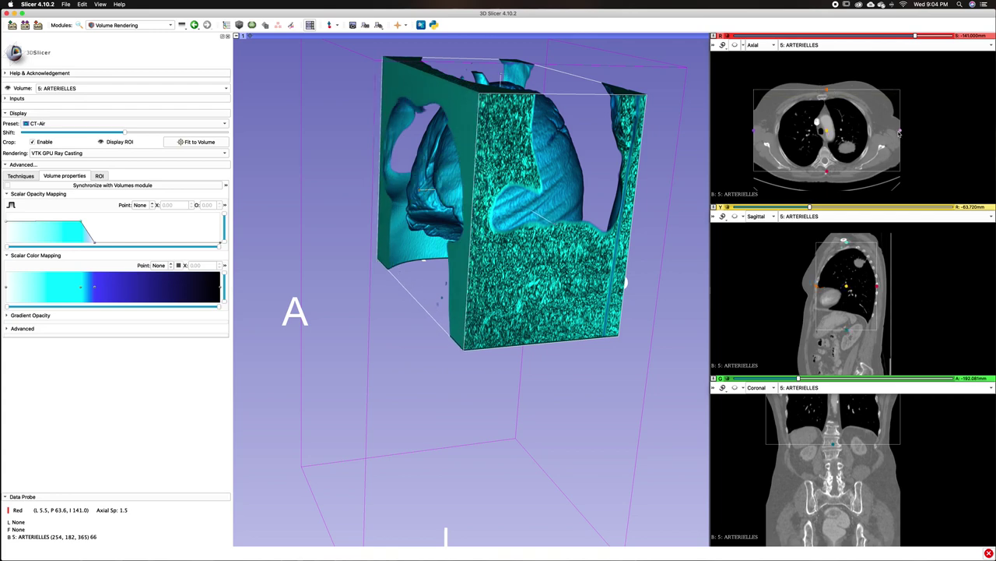
# Step: Bring both side boundaries of the crop box in around the lungs, checking in the rotated 3D view
pyautogui.moveTo(901, 133); pyautogui.dragTo(881, 137)
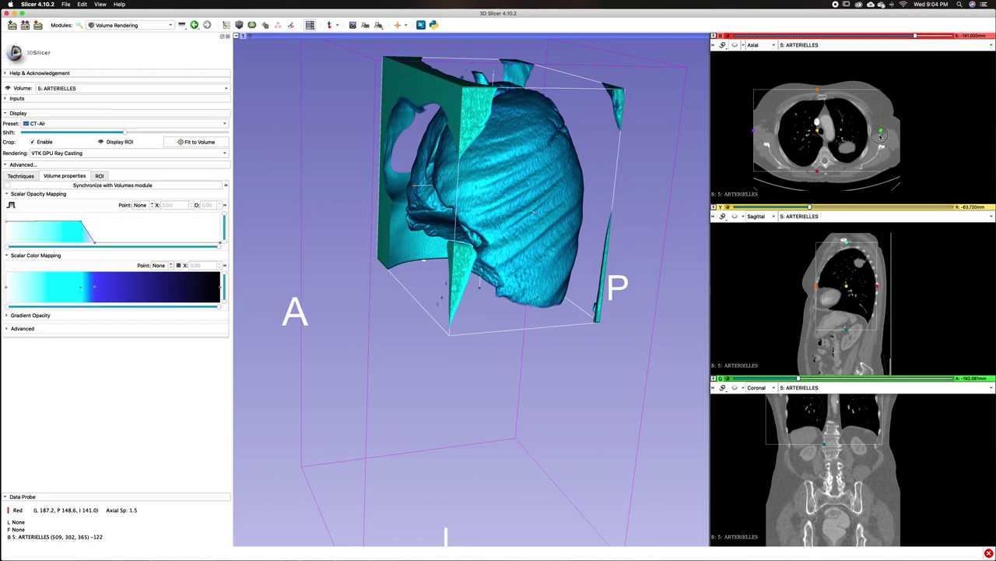
pyautogui.moveTo(881, 136); pyautogui.dragTo(881, 136)
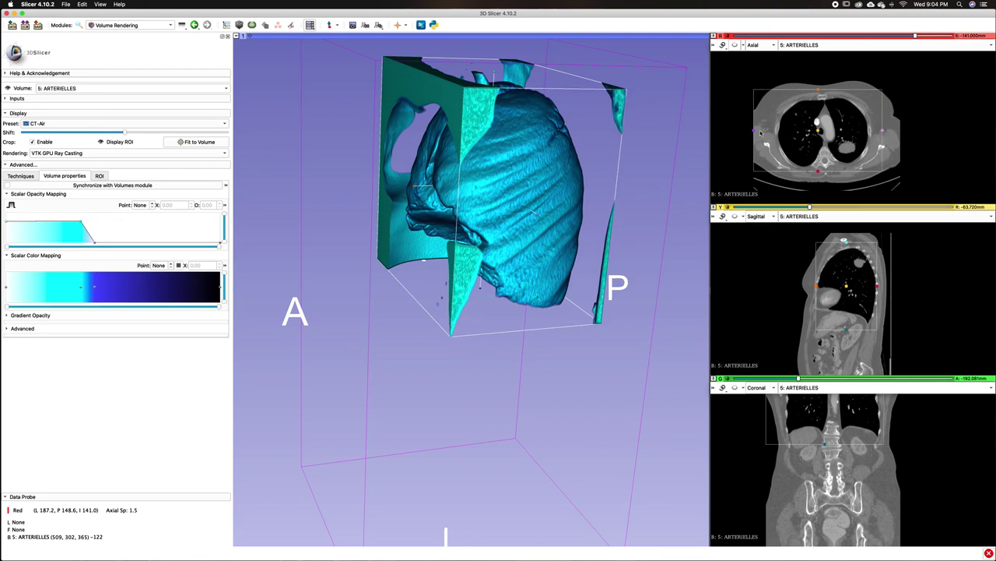
pyautogui.moveTo(754, 130); pyautogui.dragTo(770, 130)
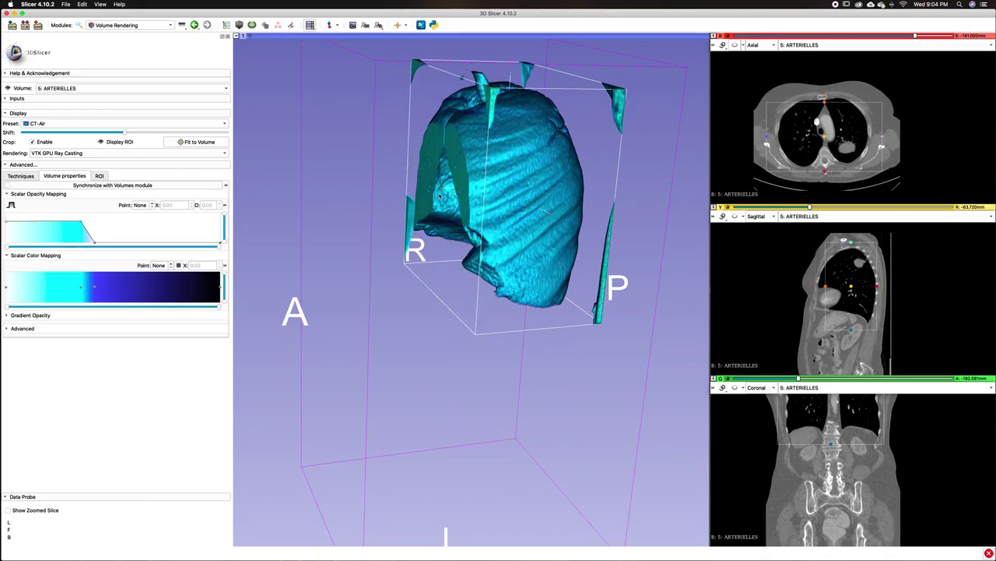
pyautogui.moveTo(441, 189); pyautogui.dragTo(417, 201)
pyautogui.moveTo(378, 374); pyautogui.dragTo(554, 467)
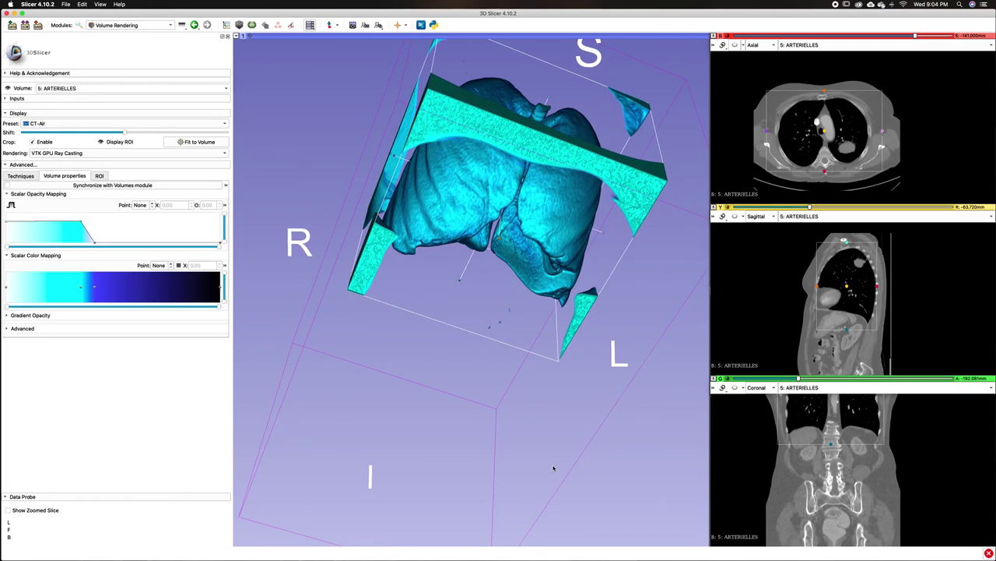
pyautogui.moveTo(518, 438); pyautogui.dragTo(657, 408)
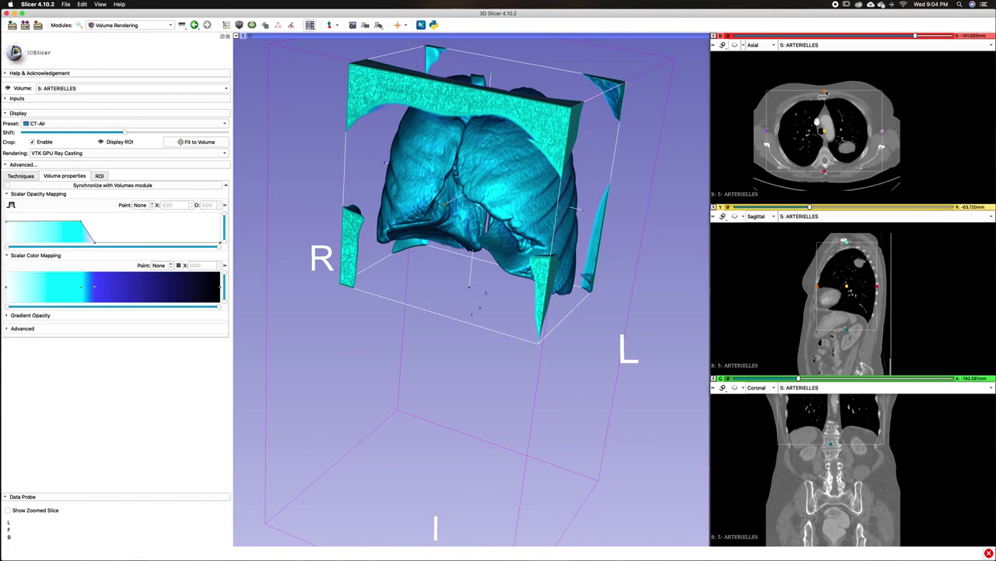
pyautogui.moveTo(827, 93); pyautogui.dragTo(828, 91)
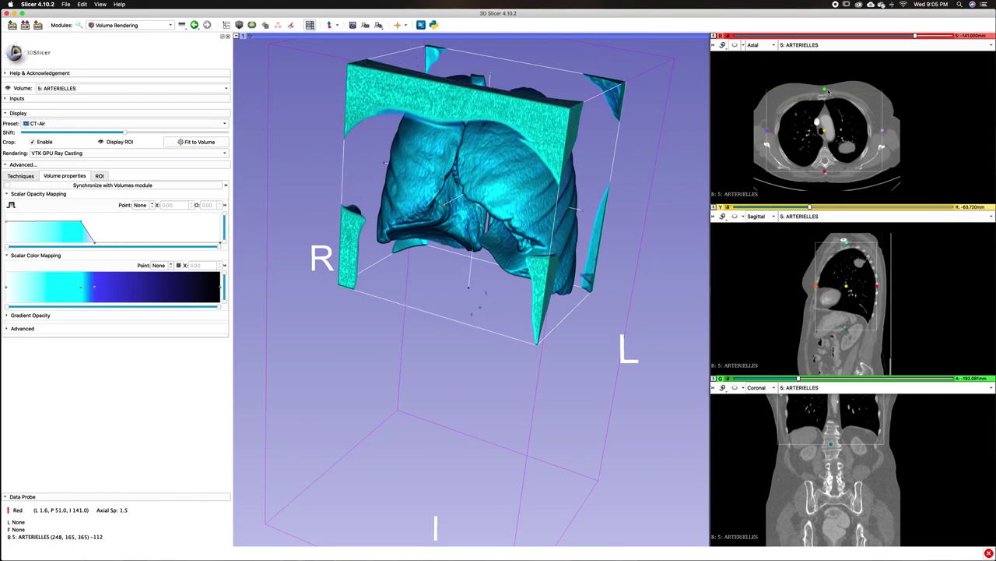
pyautogui.moveTo(635, 469); pyautogui.dragTo(627, 453)
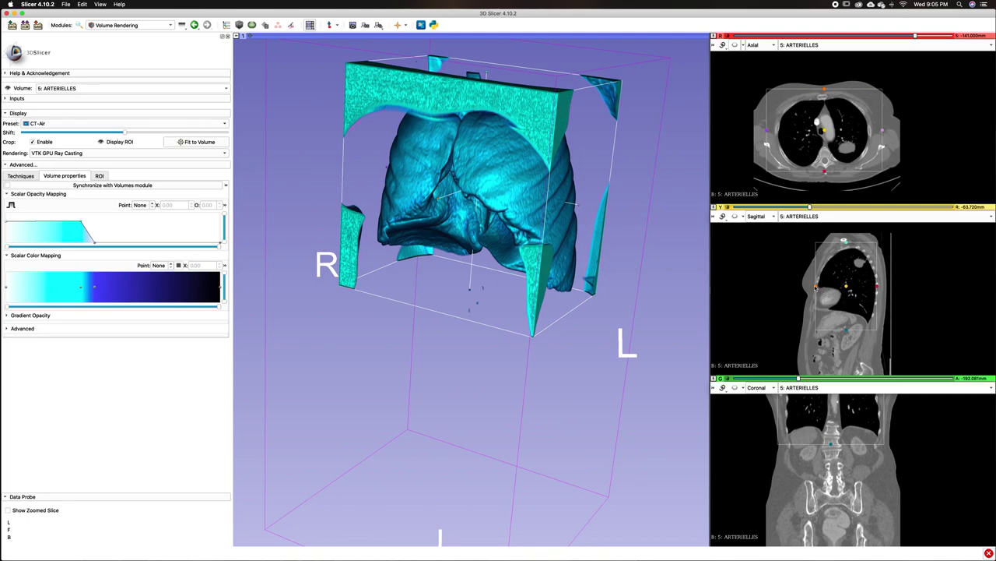
# Step: Move the crop's front plane back to cut into the lungs and view them frontally
pyautogui.moveTo(815, 288); pyautogui.dragTo(833, 287)
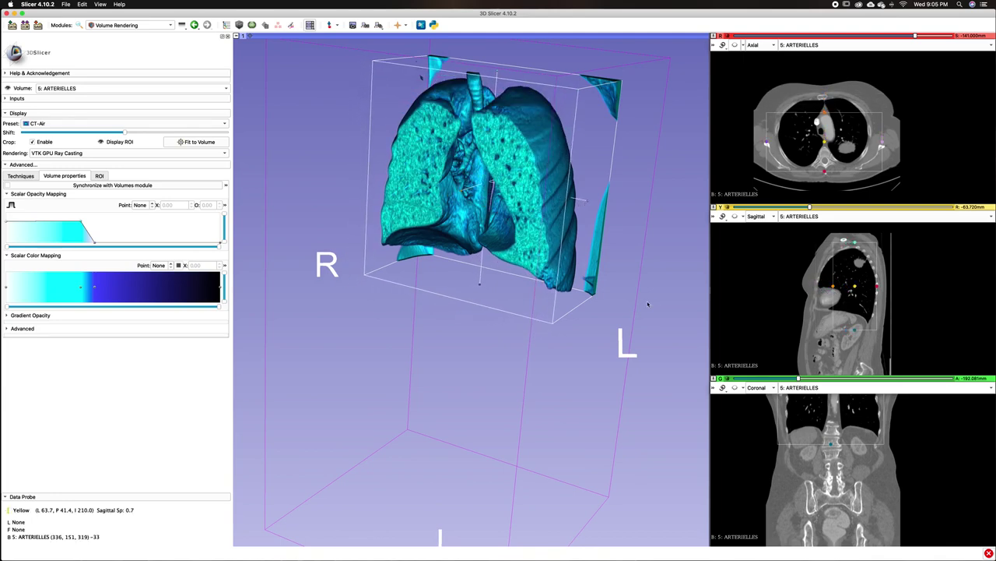
pyautogui.moveTo(578, 369); pyautogui.dragTo(541, 438)
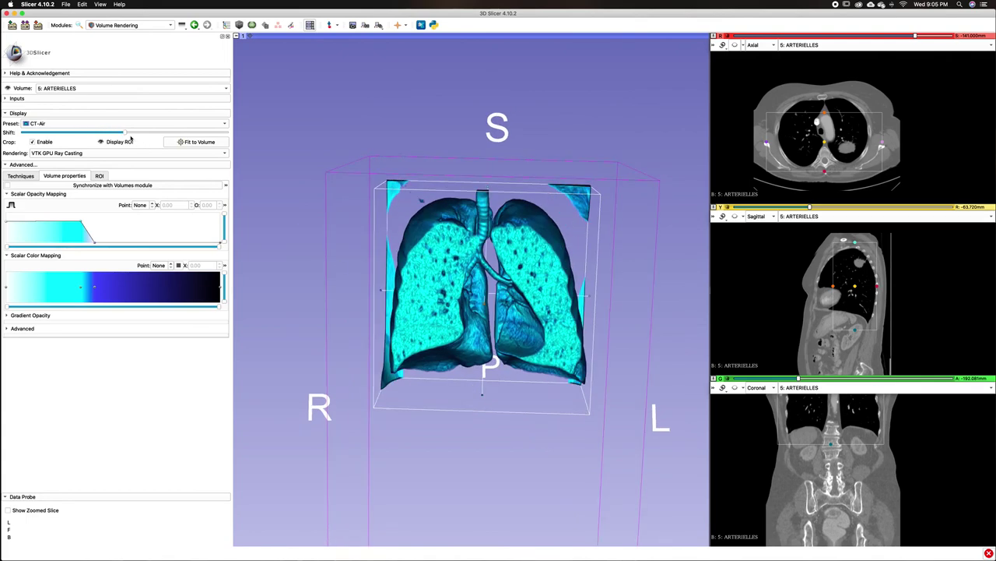
# Step: Lower the CT-Air Shift slider slightly to change the lung rendering's tone
pyautogui.moveTo(125, 134); pyautogui.dragTo(126, 133)
pyautogui.click(345, 284)
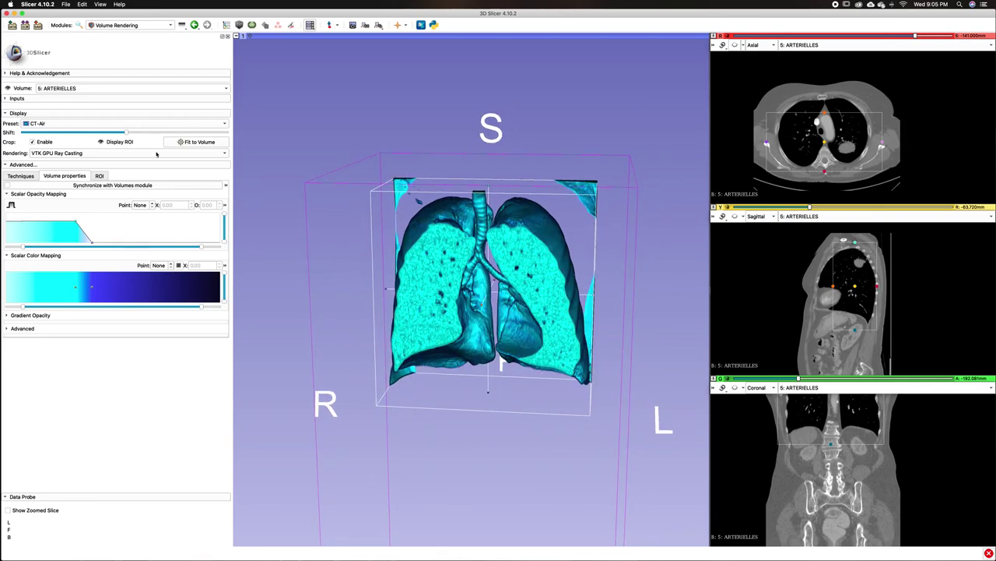
# Step: Try the CT-Soft-Tissue, CT-Pulmonary-Arteries, CT-Cropped-Volume-Bone and CT-Chest-Contrast-Enhanced presets
pyautogui.click(141, 125)
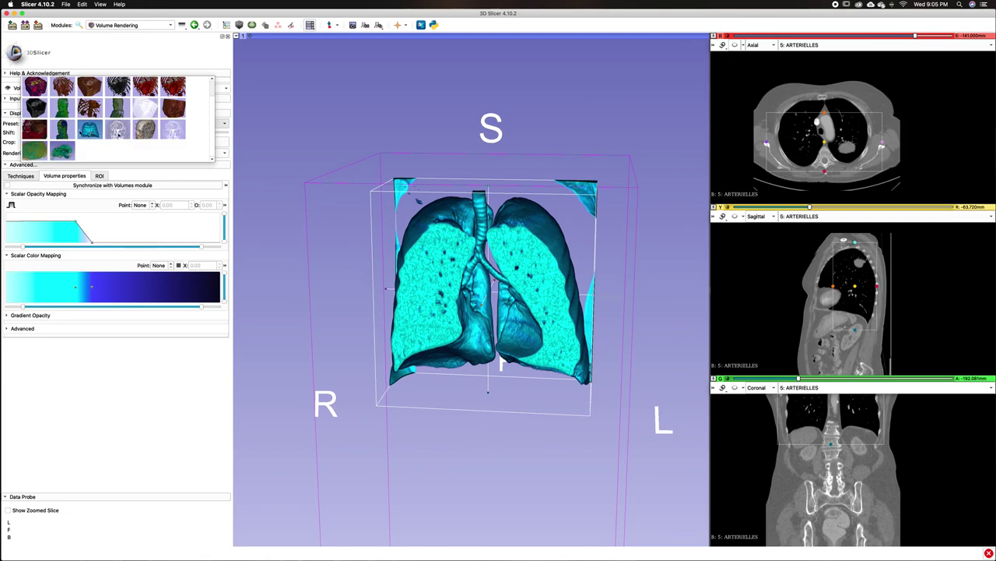
pyautogui.click(68, 131)
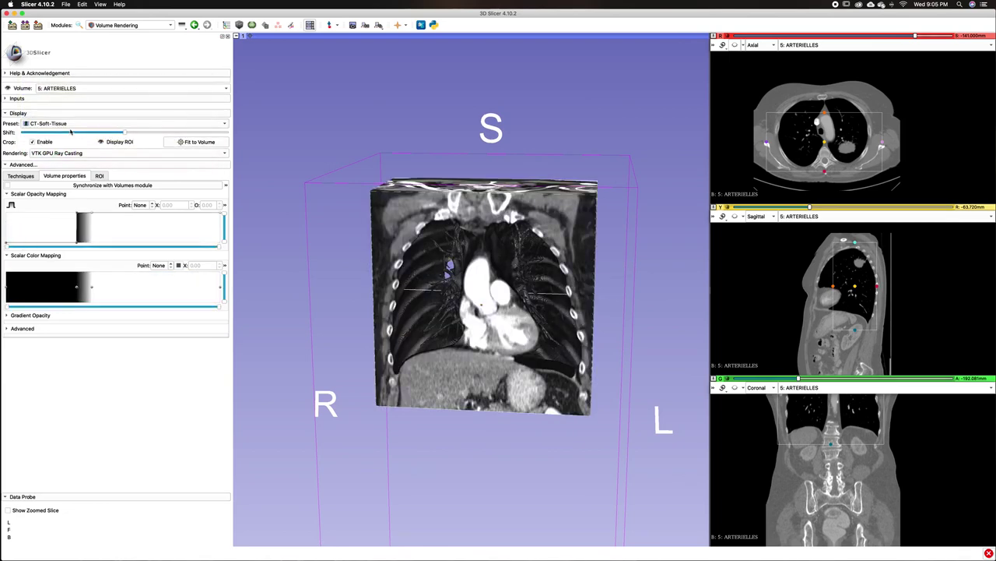
pyautogui.click(79, 124)
pyautogui.click(46, 133)
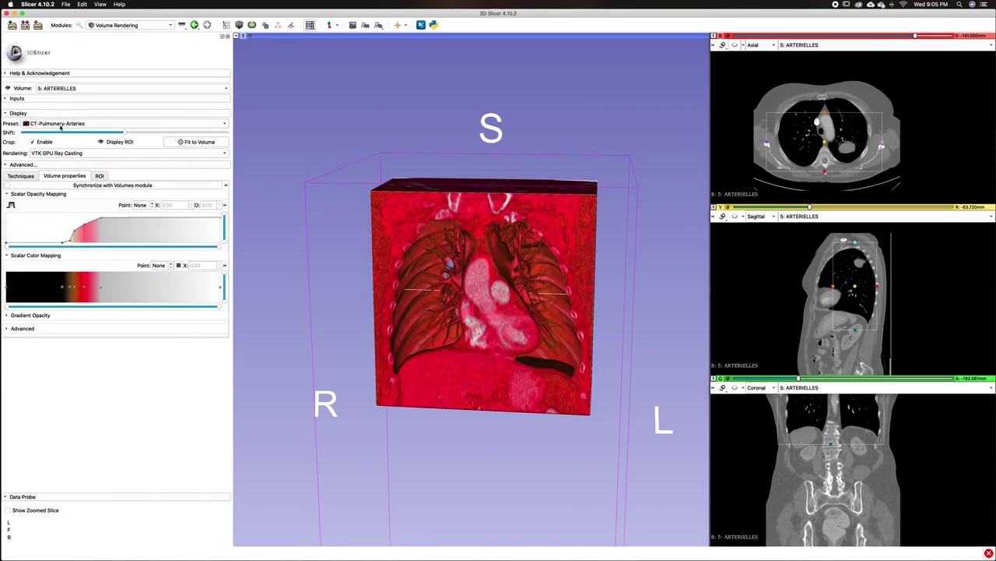
pyautogui.click(64, 124)
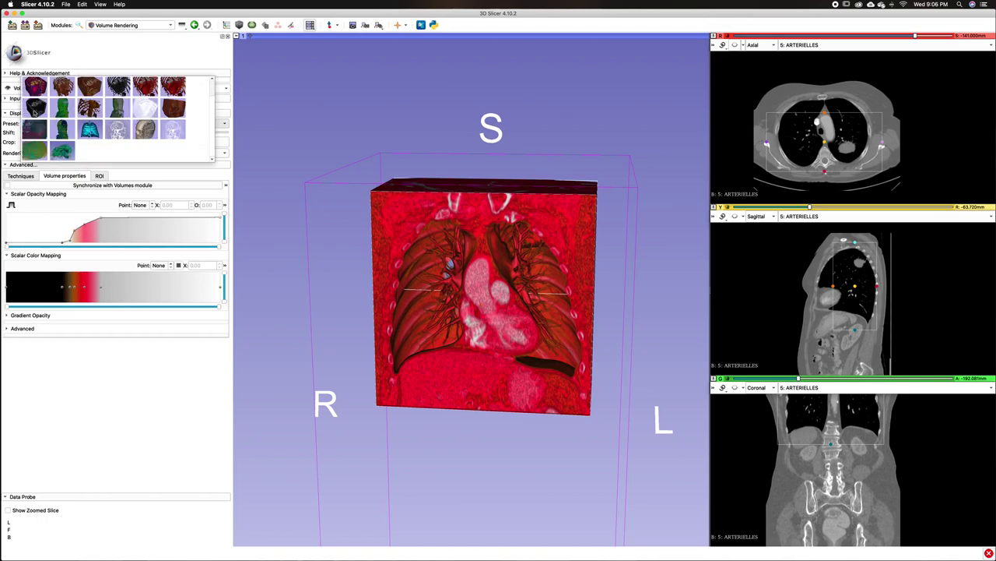
pyautogui.click(34, 109)
pyautogui.click(71, 125)
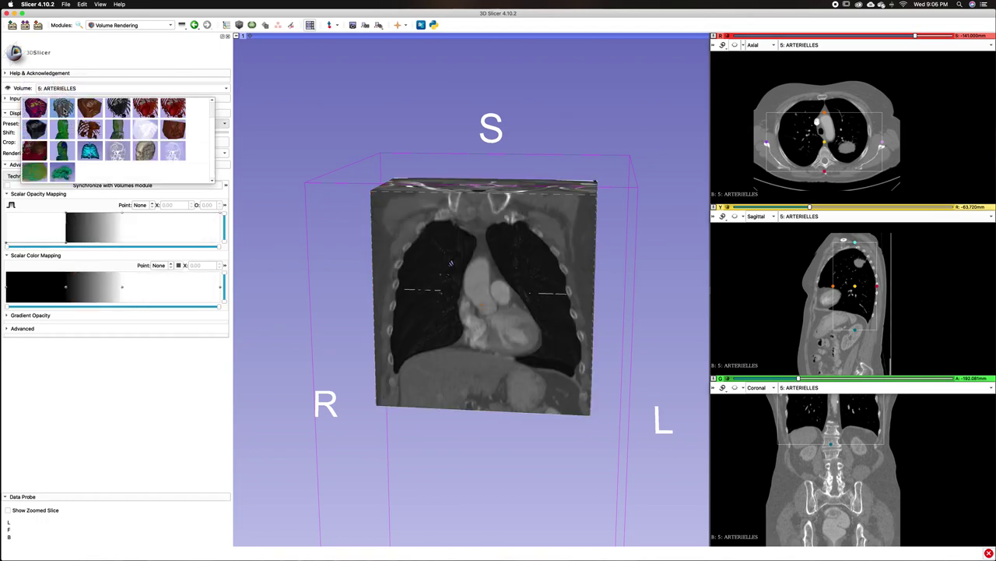
pyautogui.click(66, 113)
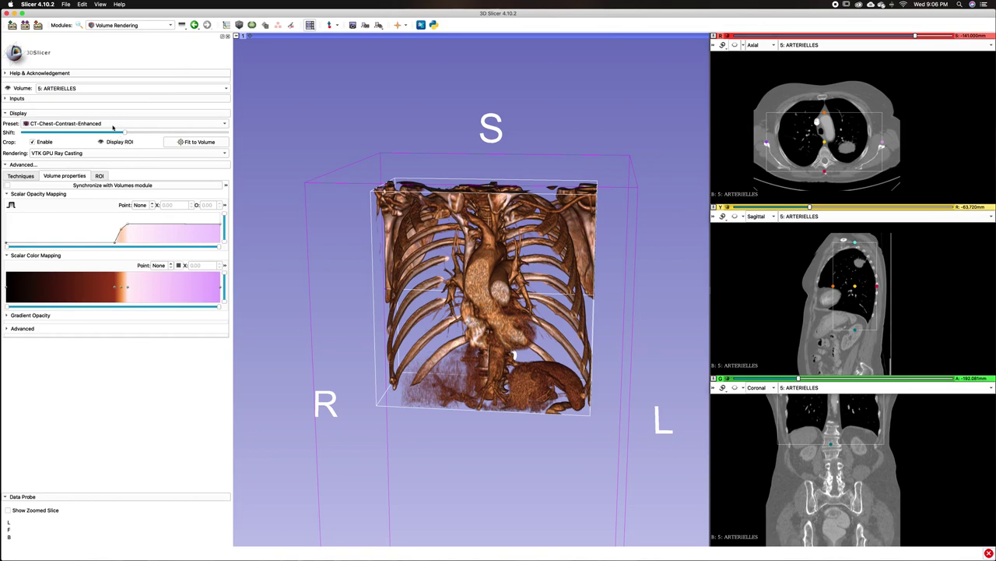
# Step: Try the CT-Coronary-Arteries presets 1–3, then settle on CT-Muscle
pyautogui.click(112, 125)
pyautogui.click(122, 130)
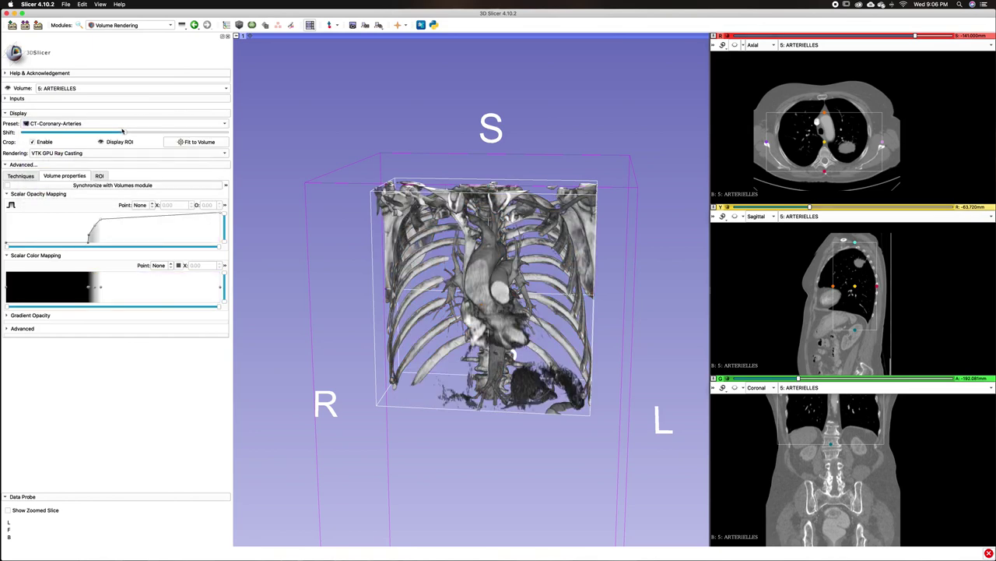
pyautogui.click(133, 126)
pyautogui.click(146, 129)
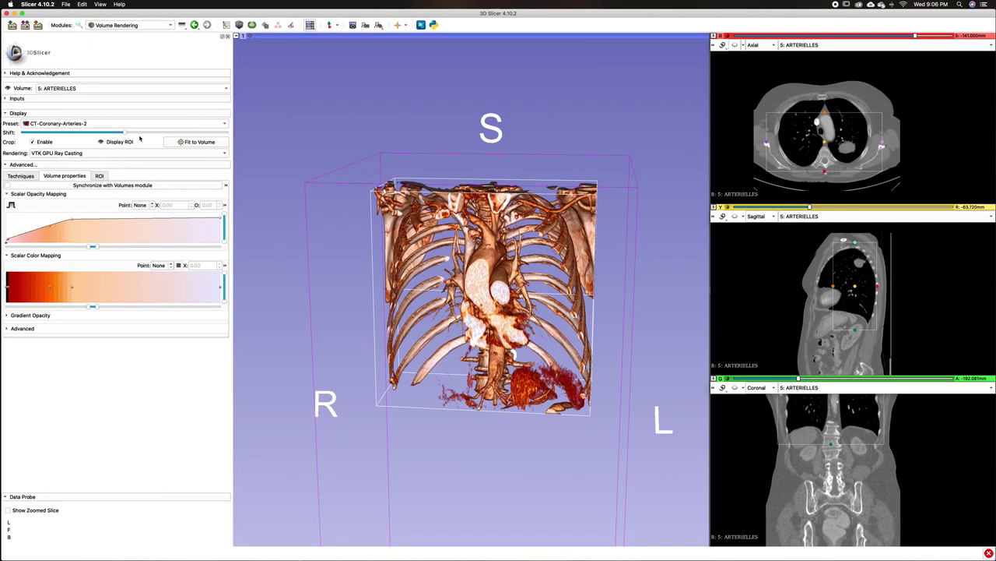
pyautogui.click(177, 123)
pyautogui.click(174, 129)
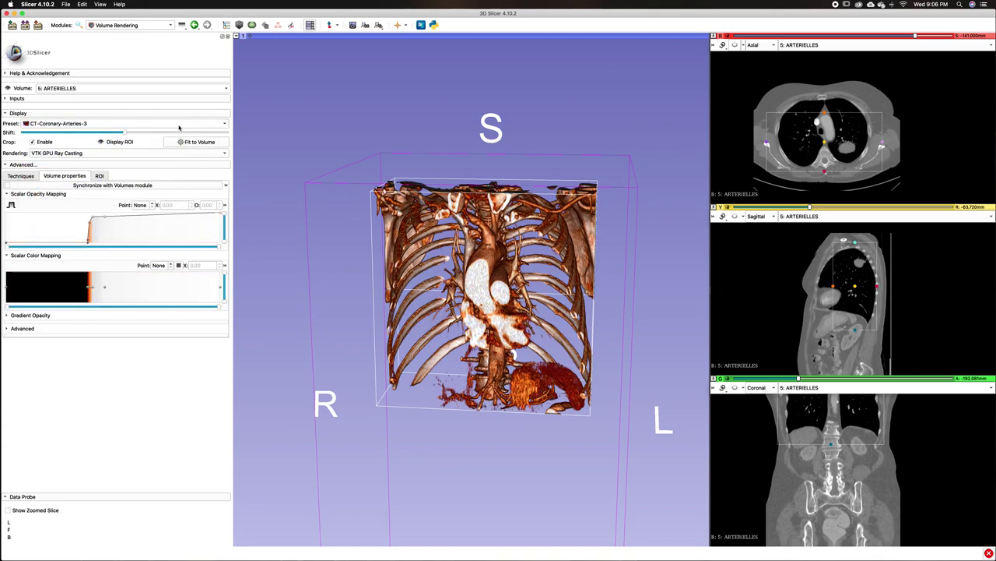
pyautogui.click(178, 124)
pyautogui.click(170, 149)
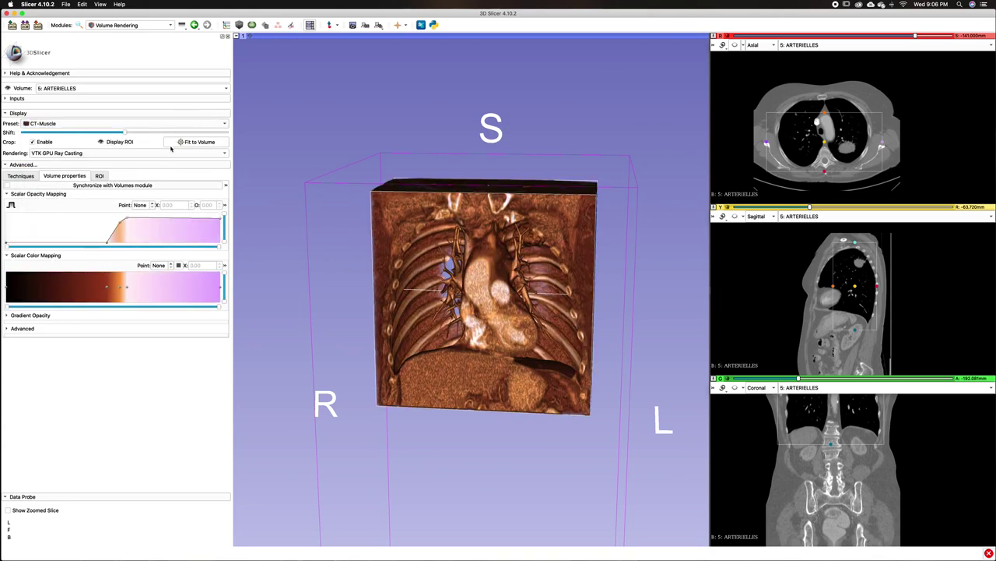
pyautogui.moveTo(295, 285)
pyautogui.mouseDown()
pyautogui.moveTo(296, 275)
pyautogui.moveTo(302, 287)
pyautogui.mouseUp()
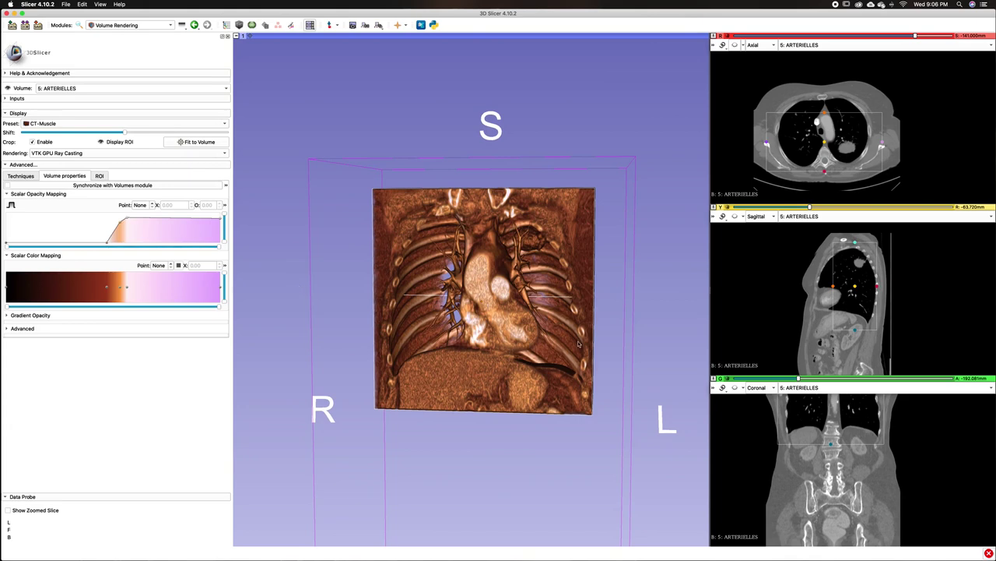
# Step: Zoom in on the CT-Muscle chest rendering, turn it to face front, and open the screenshot dialog
pyautogui.scroll(3, 639, 352)
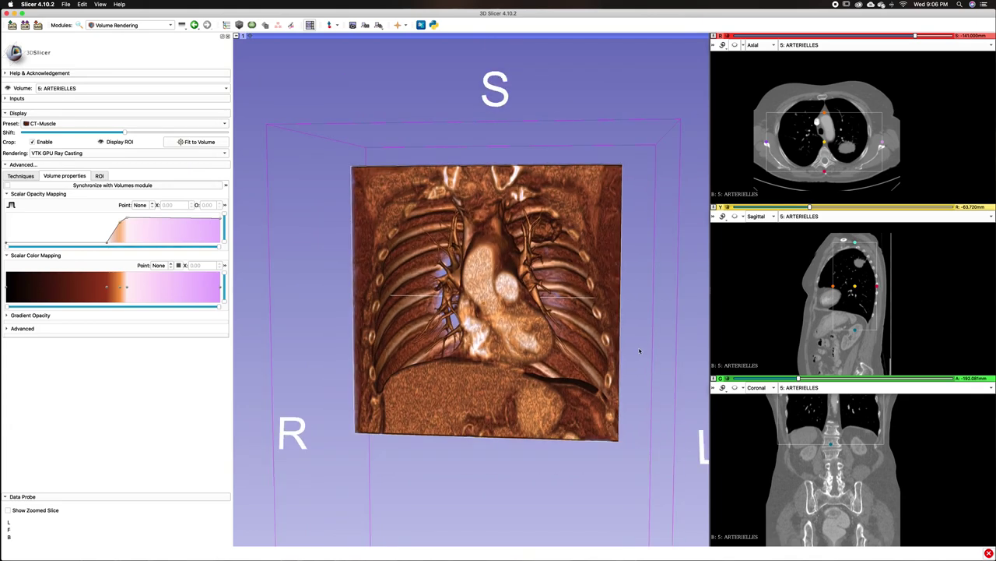
pyautogui.scroll(2, 654, 355)
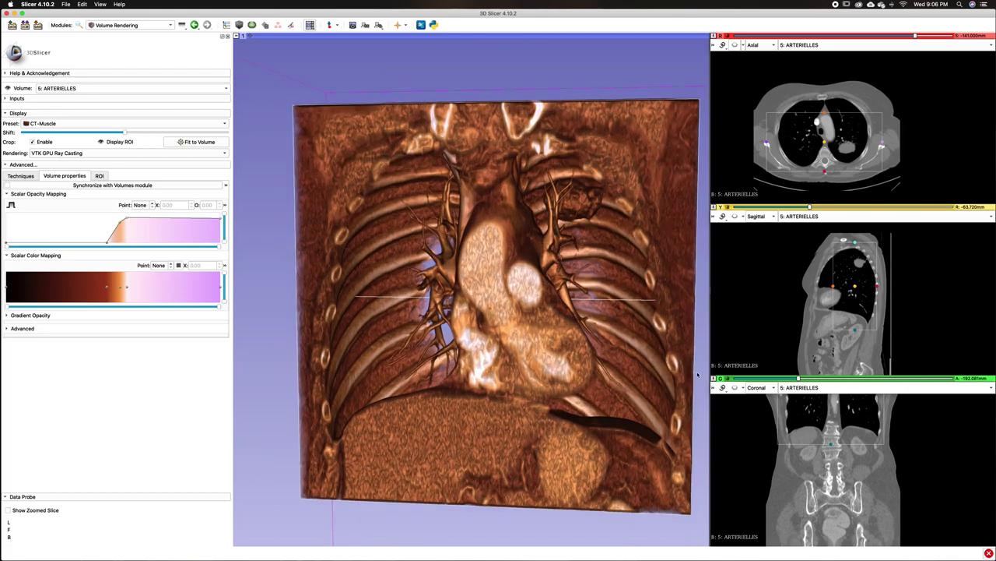
pyautogui.moveTo(698, 372)
pyautogui.mouseDown()
pyautogui.moveTo(695, 360)
pyautogui.moveTo(706, 363)
pyautogui.mouseUp()
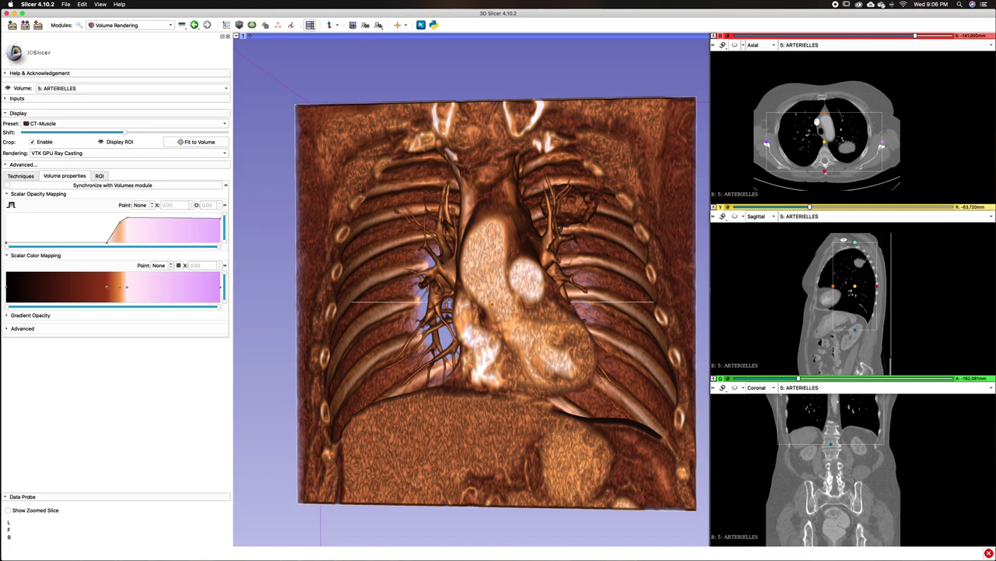
pyautogui.click(353, 25)
pyautogui.click(345, 79)
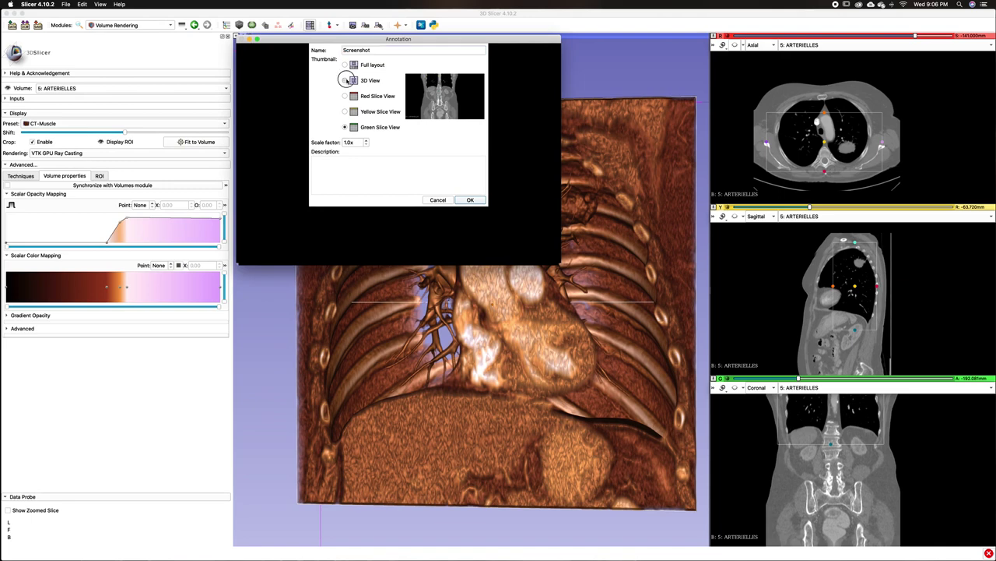
pyautogui.tripleClick(394, 50)
pyautogui.write('Lung')
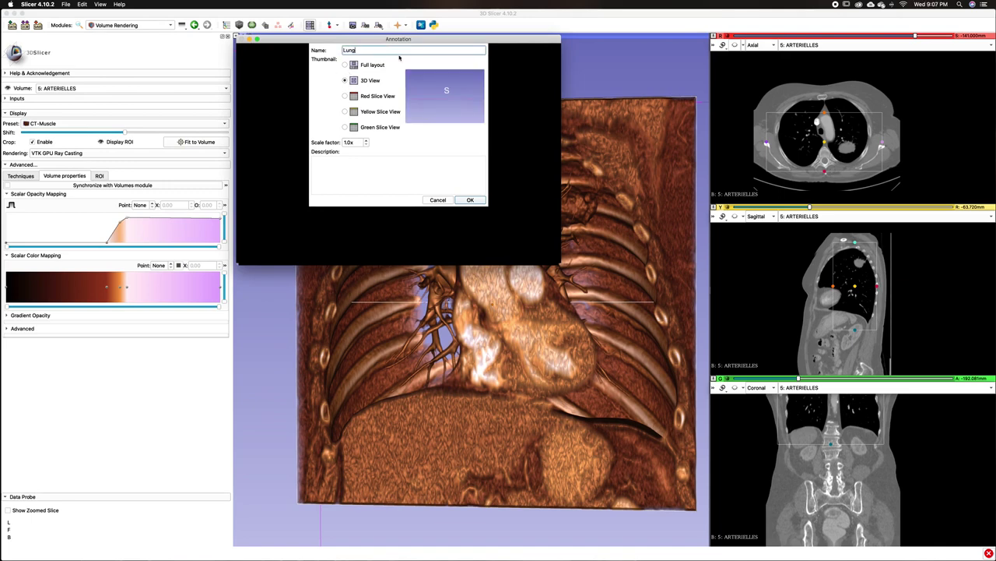
pyautogui.write('_Mass_VR')
pyautogui.click(470, 200)
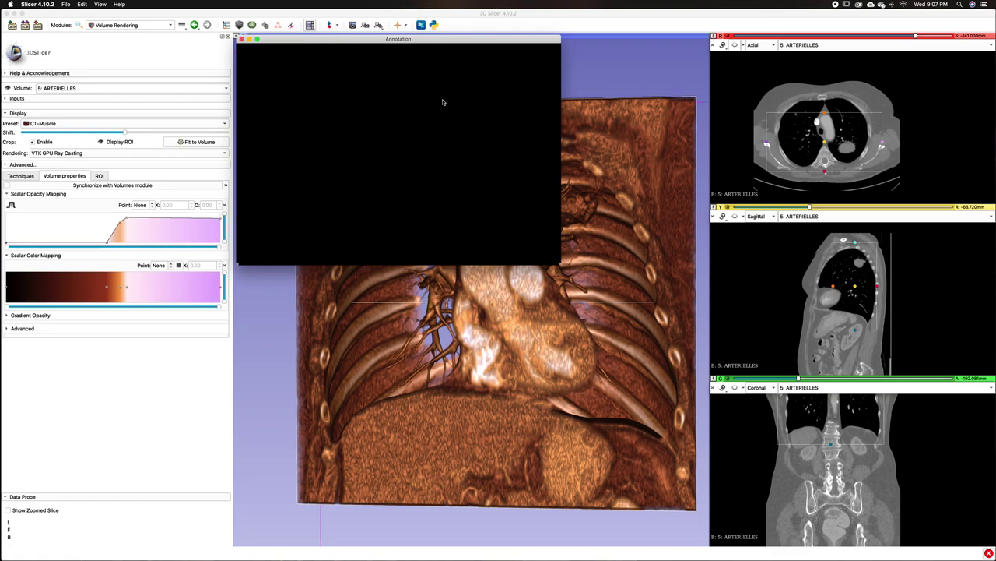
pyautogui.click(242, 38)
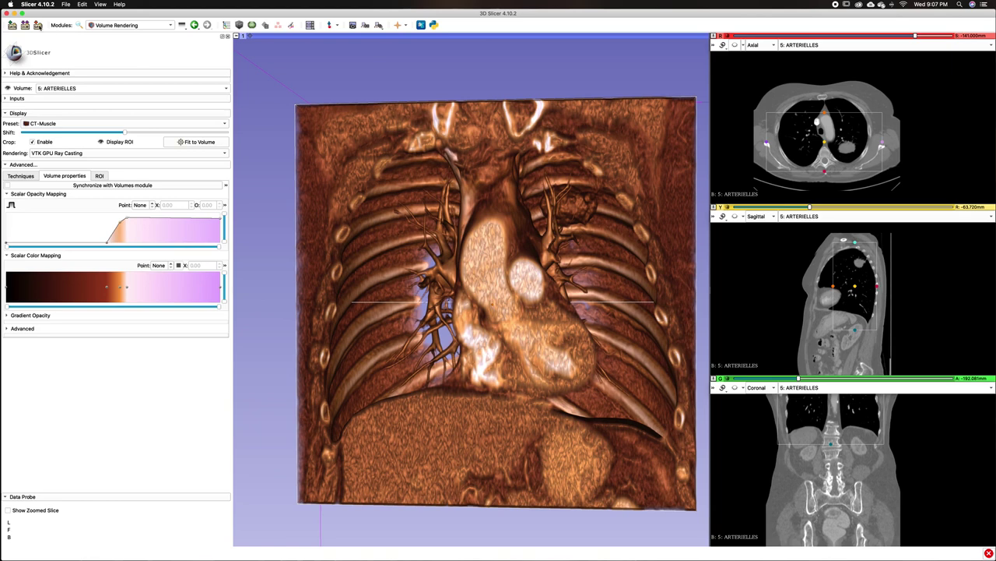
# Step: Bring up the save dialog and browse to the Desktop as the target directory
pyautogui.press('super+s')
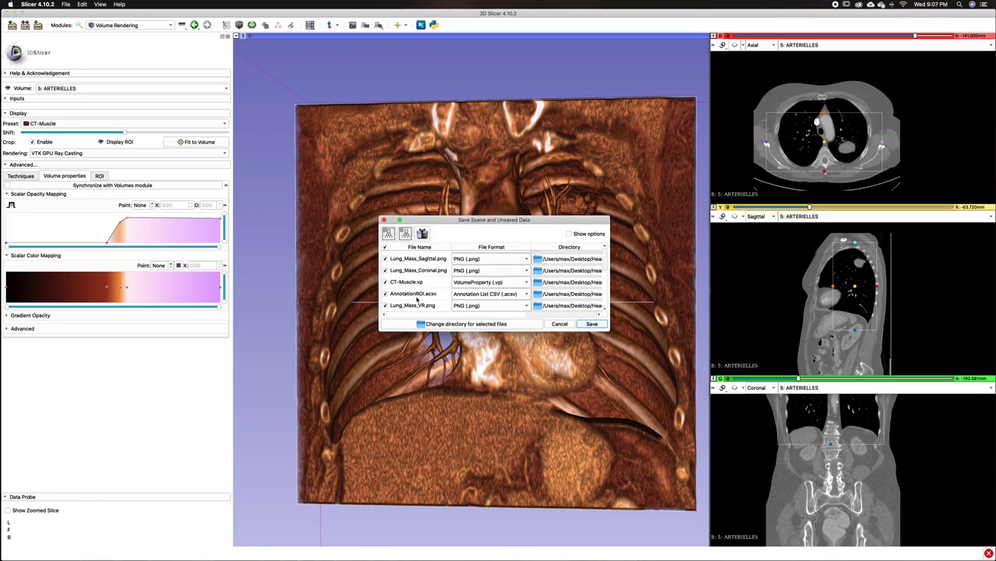
pyautogui.scroll(3, 421, 273)
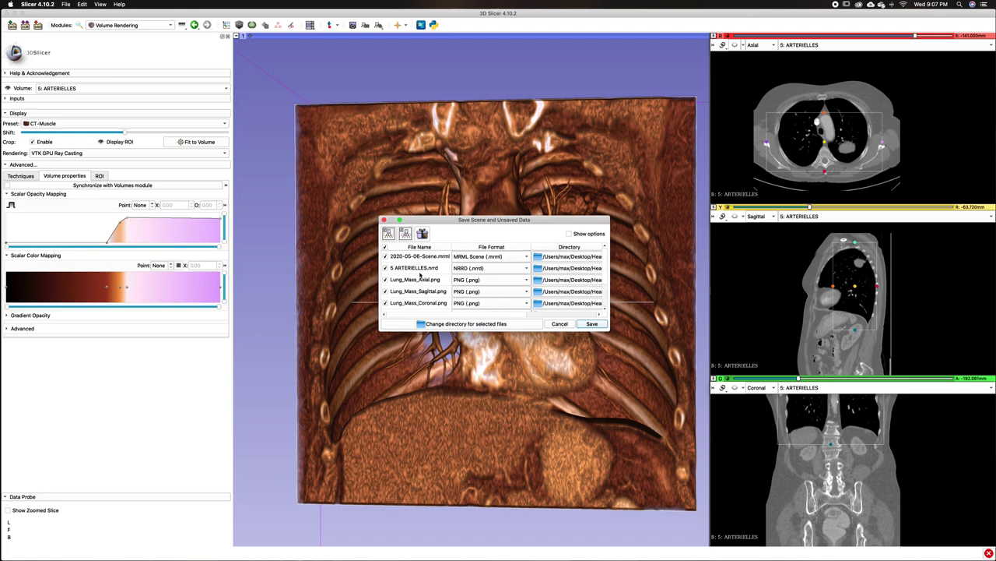
pyautogui.scroll(-3, 421, 276)
pyautogui.scroll(3, 424, 303)
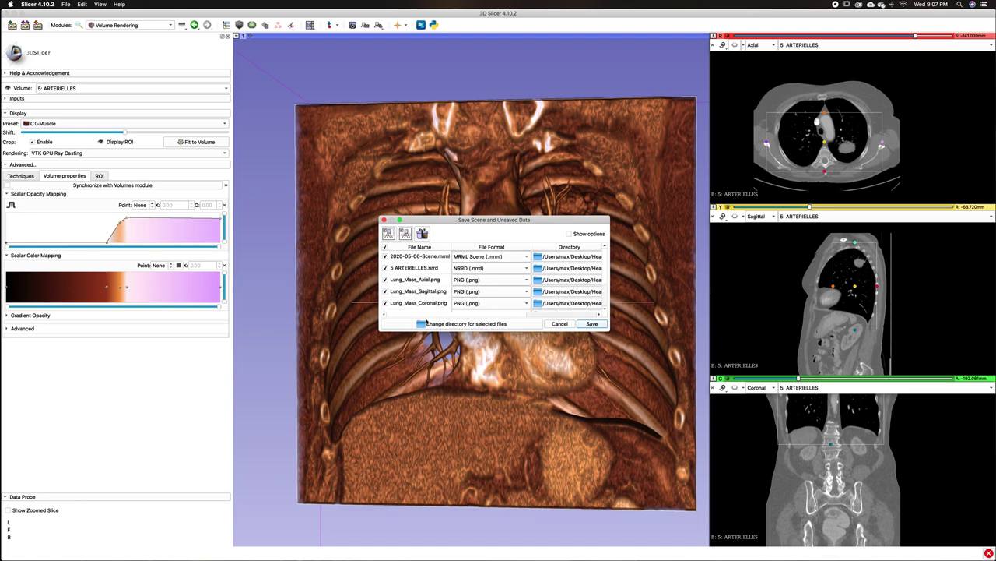
pyautogui.click(478, 324)
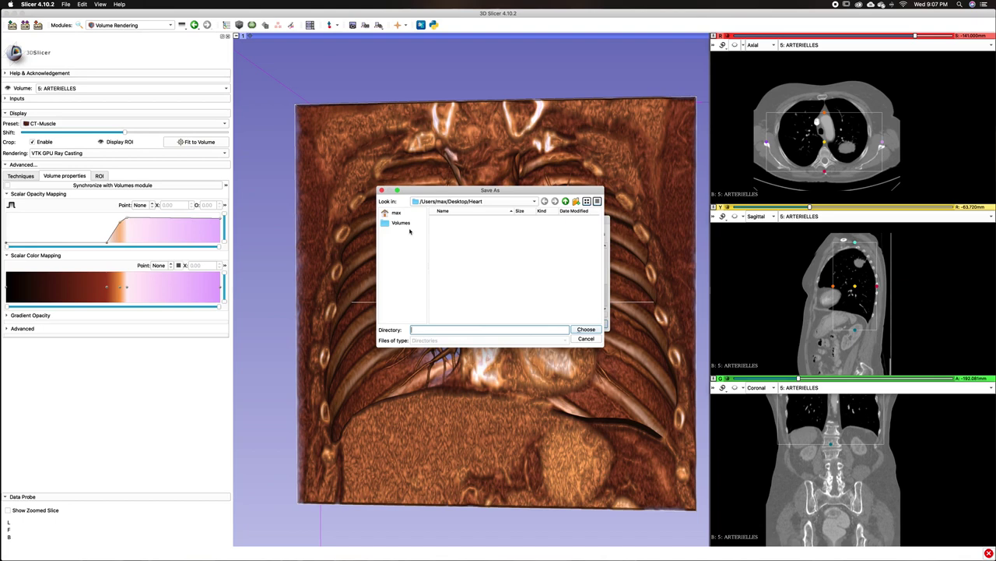
pyautogui.click(396, 213)
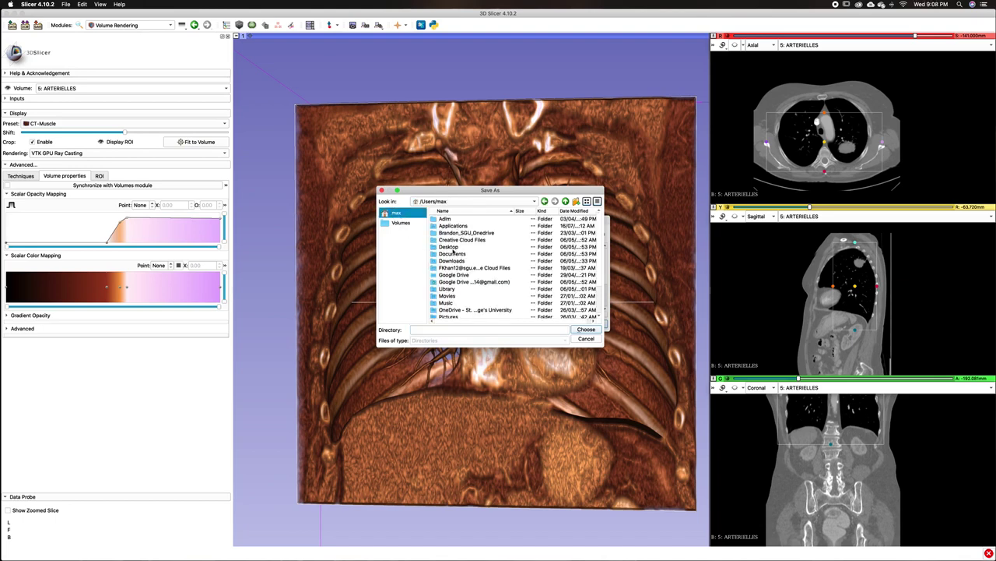
pyautogui.doubleClick(453, 247)
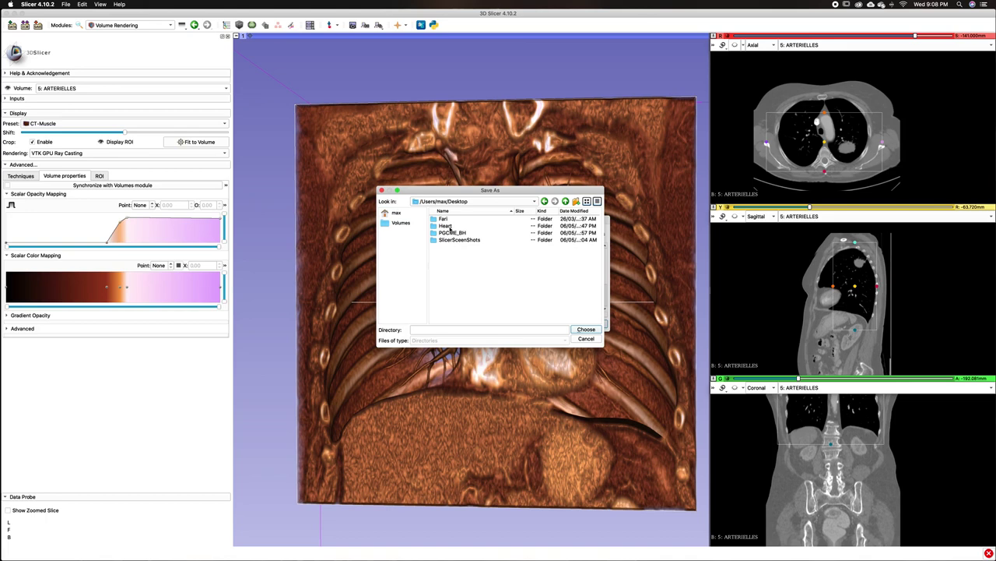
# Step: Create a Lung_Mass folder on the Desktop, choose it, and save all files there
pyautogui.rightClick(449, 292)
pyautogui.click(456, 305)
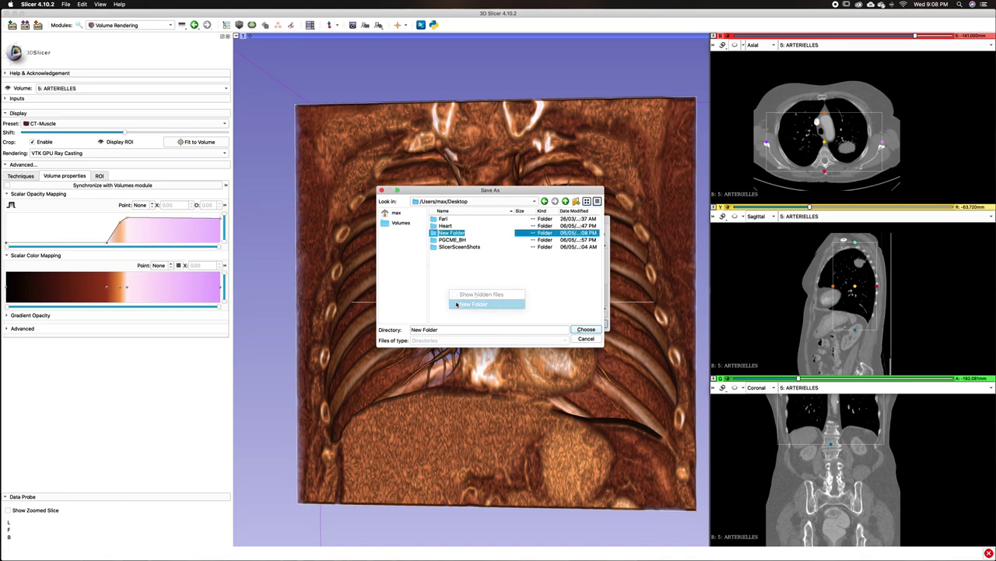
pyautogui.write('Lung')
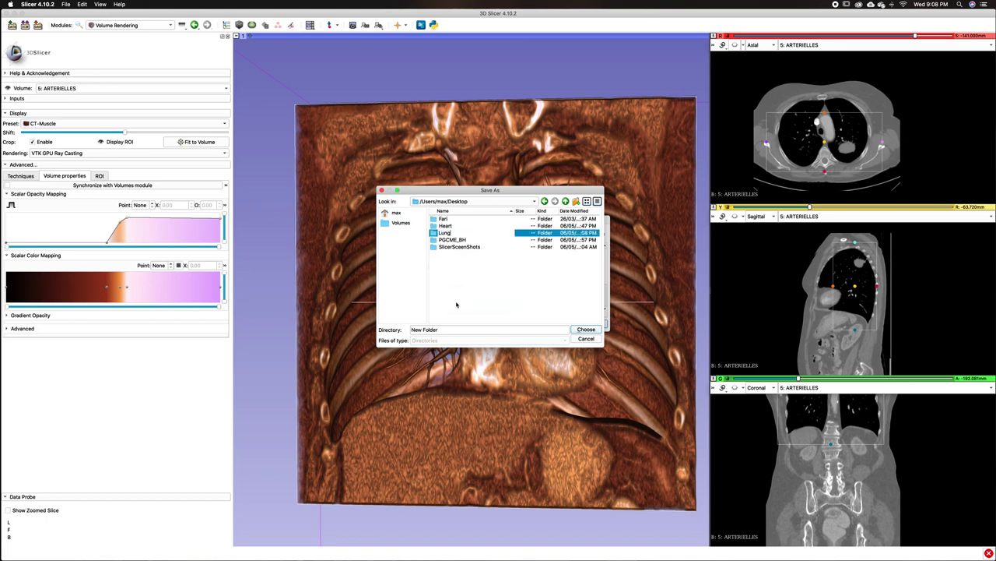
pyautogui.write('_Mass')
pyautogui.click(585, 329)
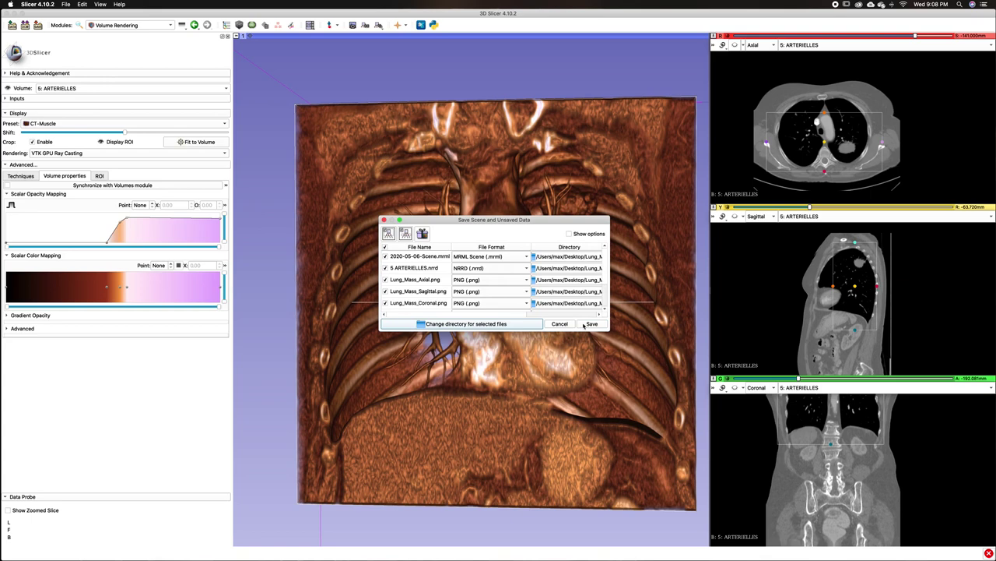
pyautogui.click(591, 324)
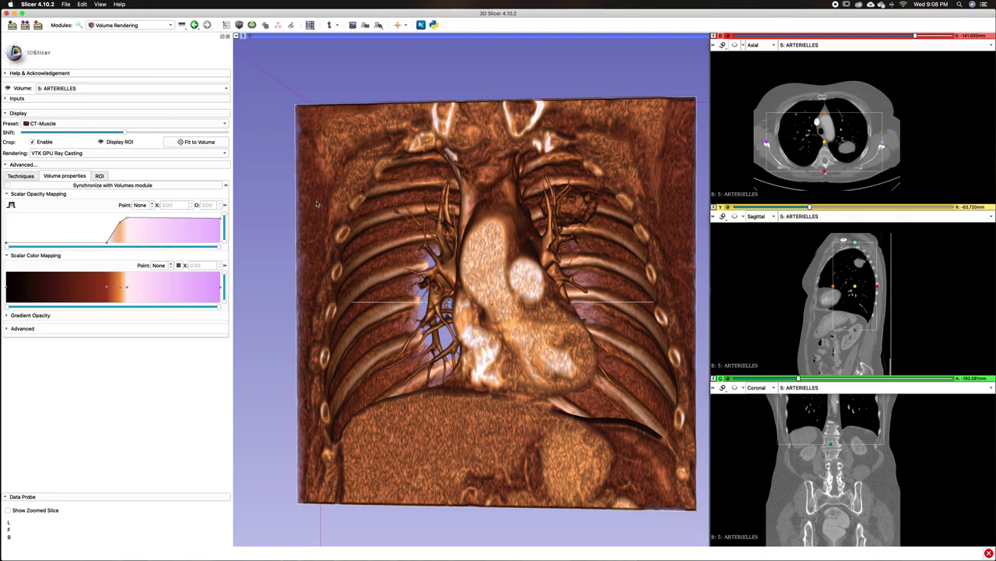
# Step: Open the Crop Volume module from the All Modules list
pyautogui.click(156, 28)
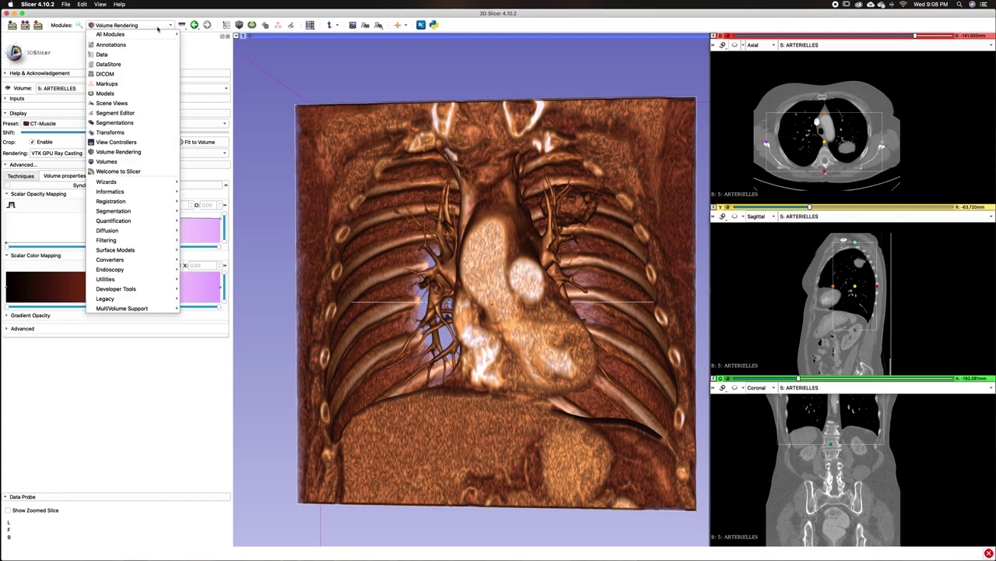
pyautogui.click(157, 28)
pyautogui.click(157, 28)
pyautogui.moveTo(157, 35)
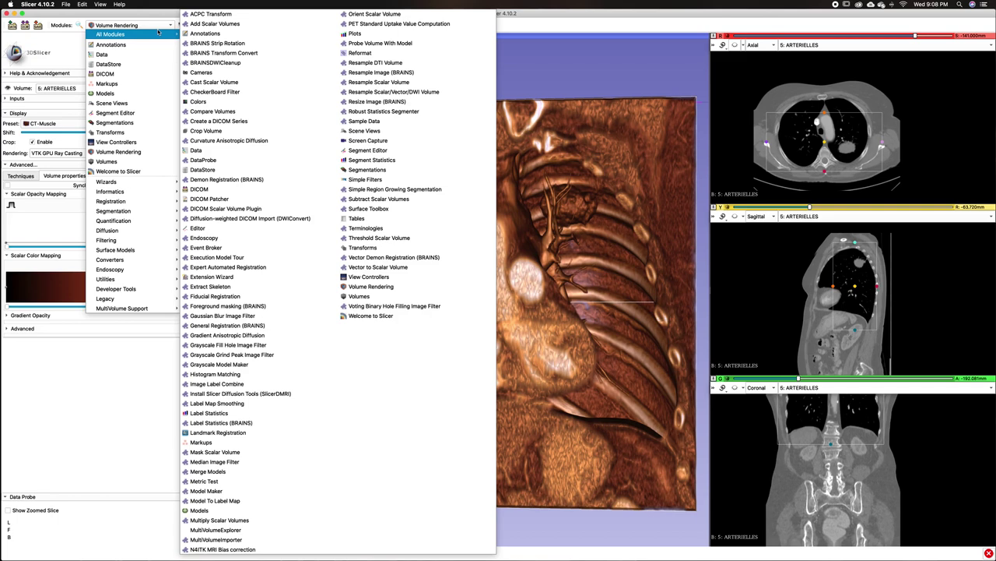
pyautogui.click(223, 131)
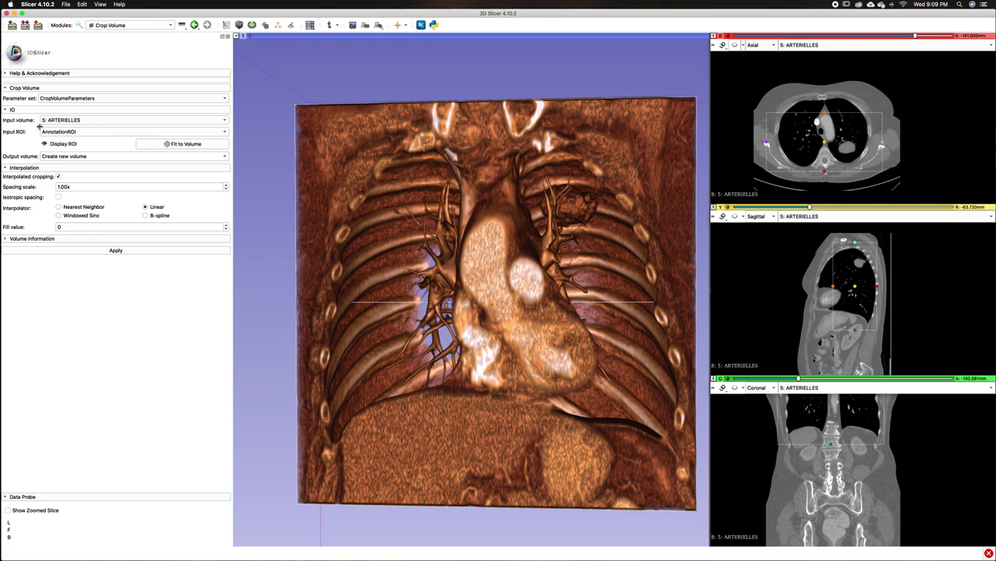
# Step: Crop 5: ARTERIELLES to the AnnotationROI, creating a new cropped volume
pyautogui.click(89, 122)
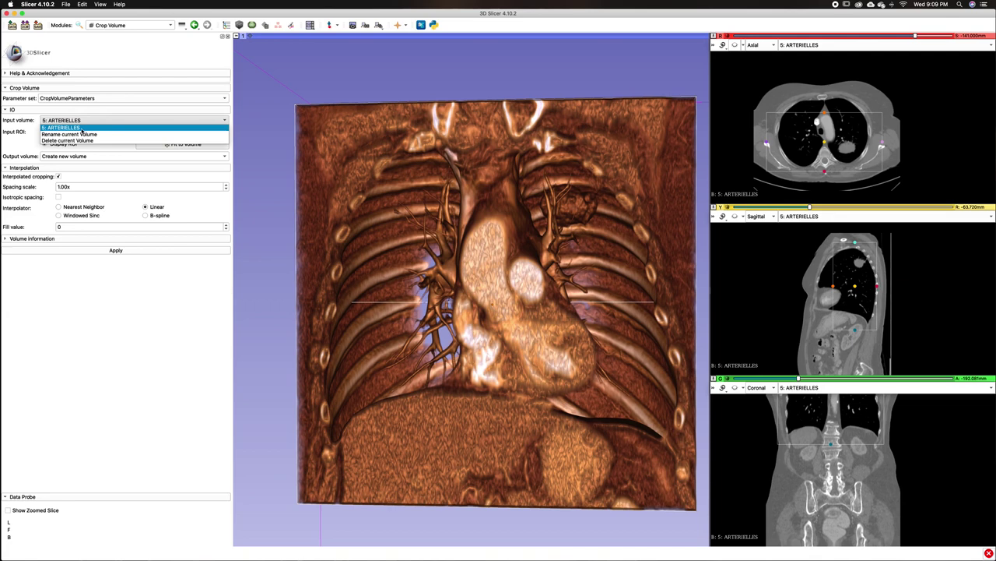
pyautogui.click(83, 128)
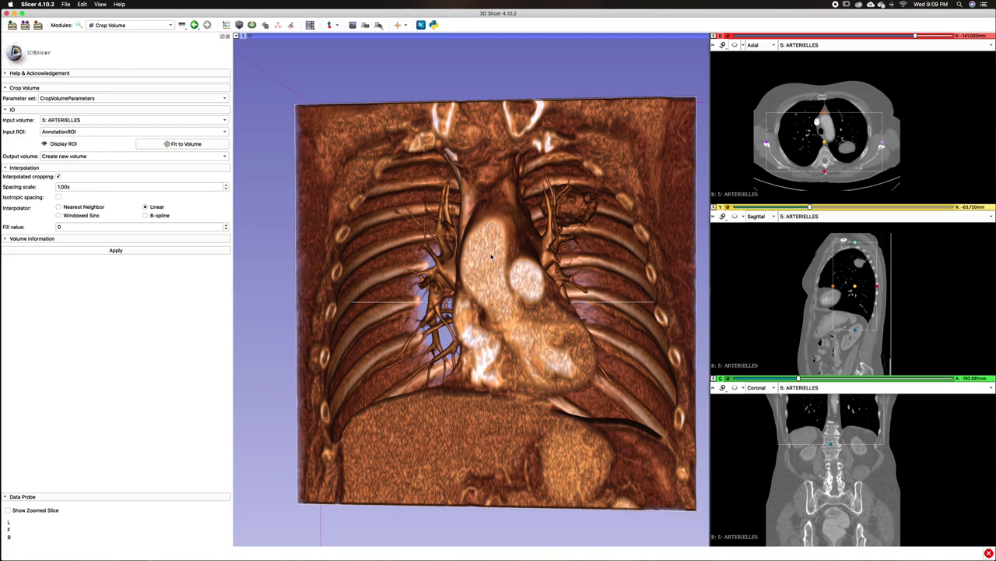
pyautogui.click(117, 250)
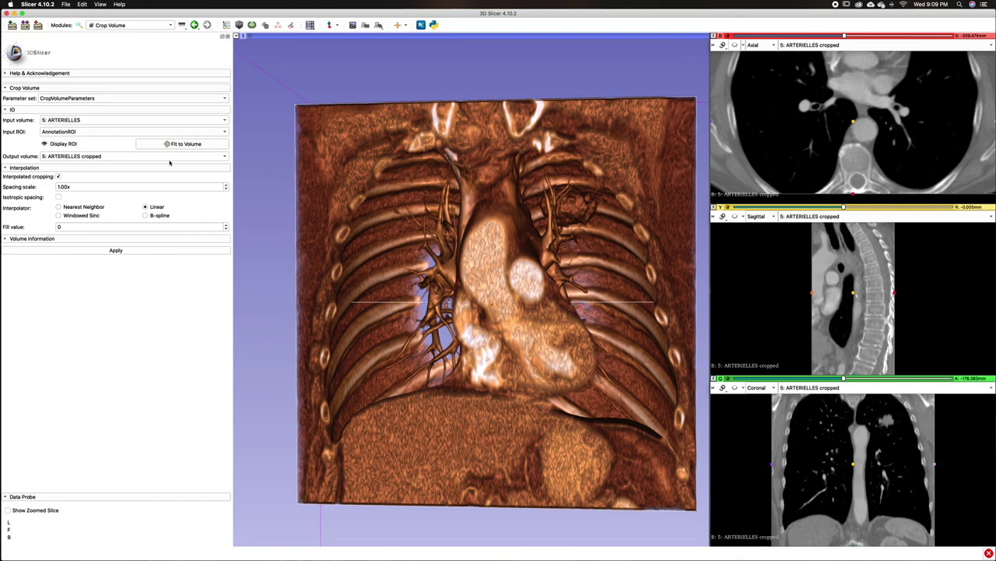
pyautogui.click(144, 25)
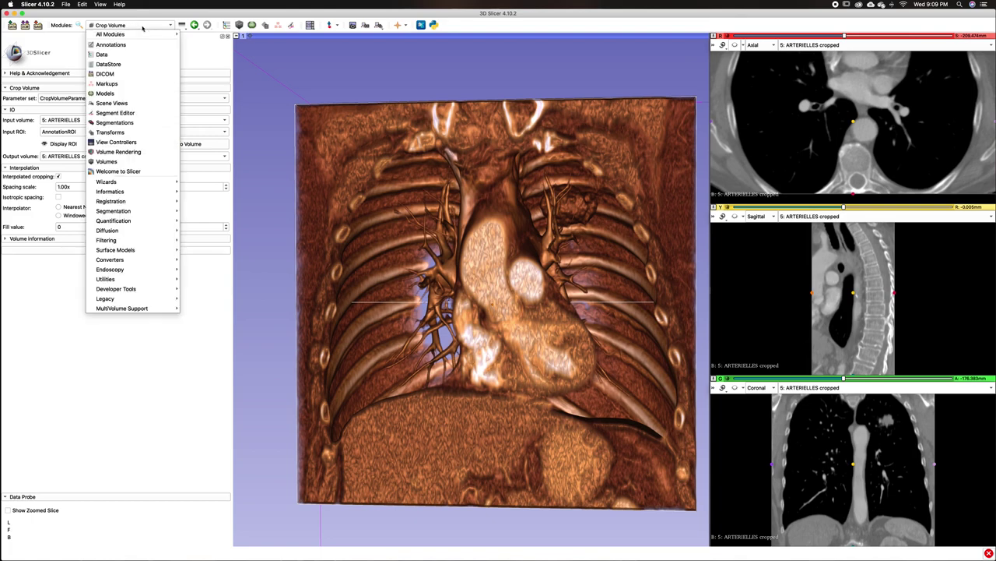
# Step: In Volume Rendering, hide the original volume and render 5: ARTERIELLES cropped instead
pyautogui.click(140, 152)
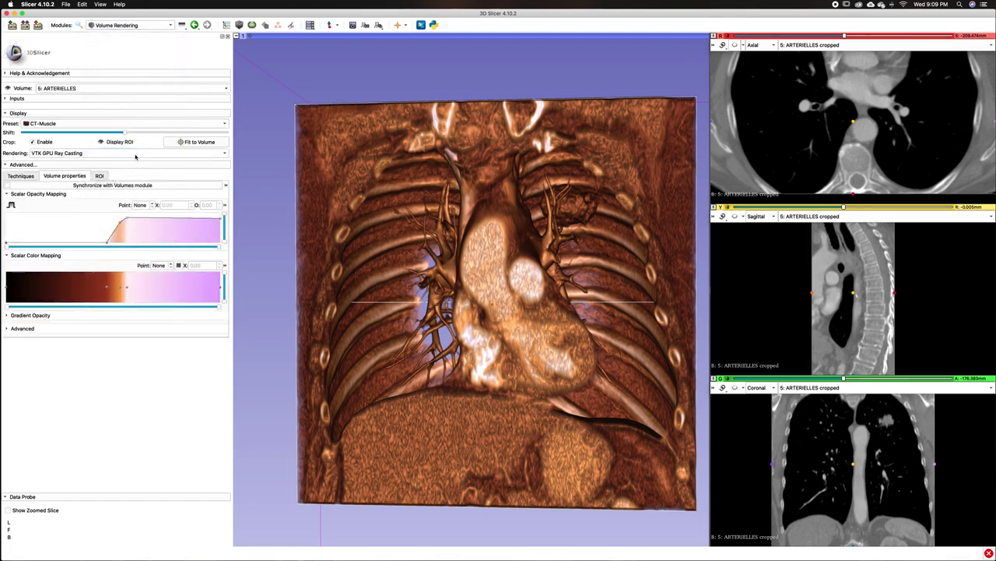
pyautogui.click(113, 91)
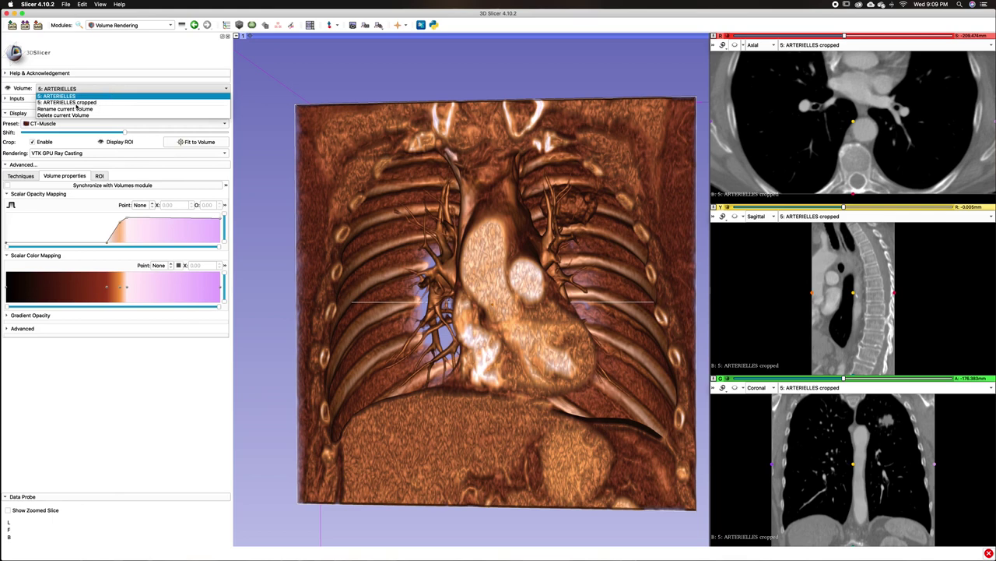
pyautogui.click(87, 69)
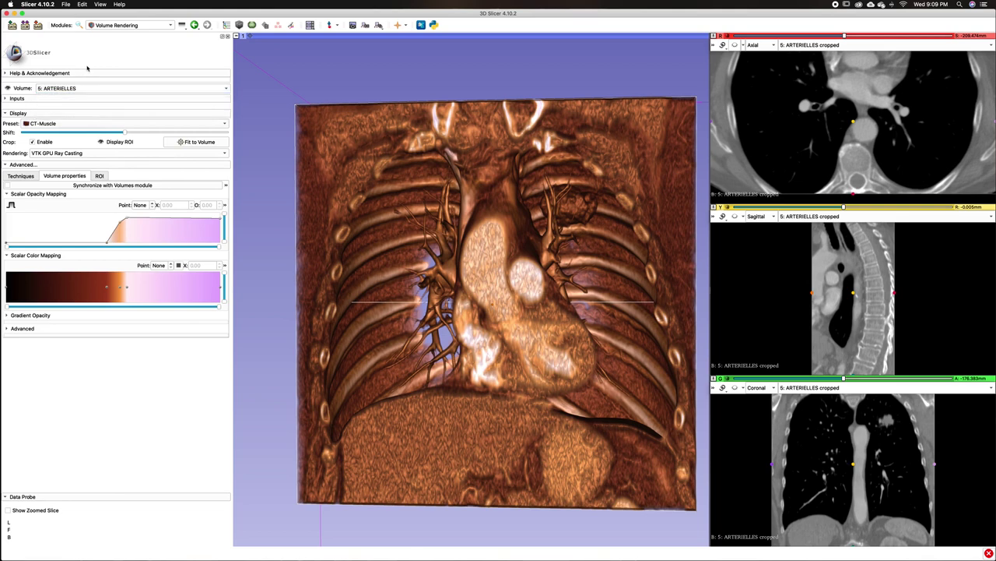
pyautogui.click(8, 88)
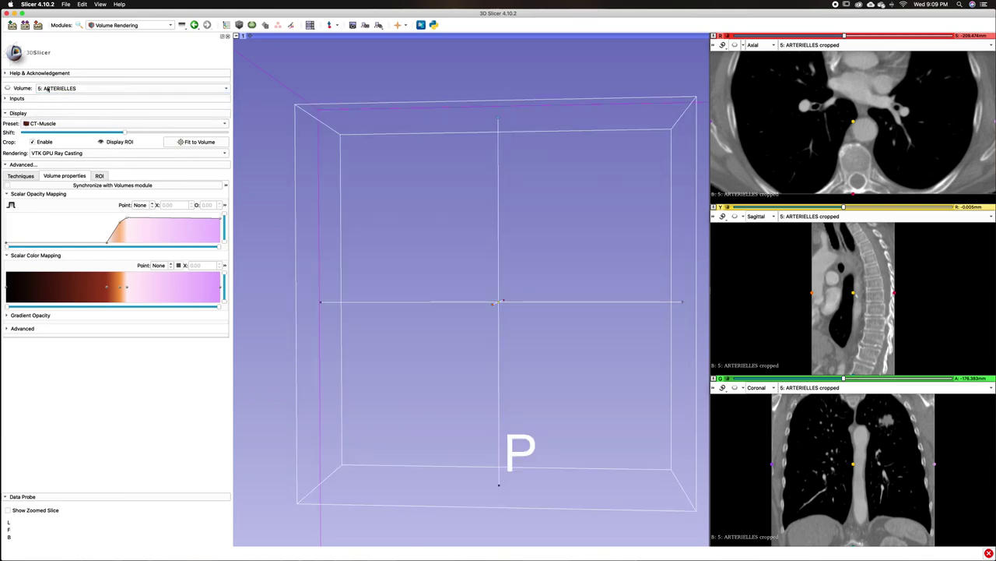
pyautogui.click(77, 88)
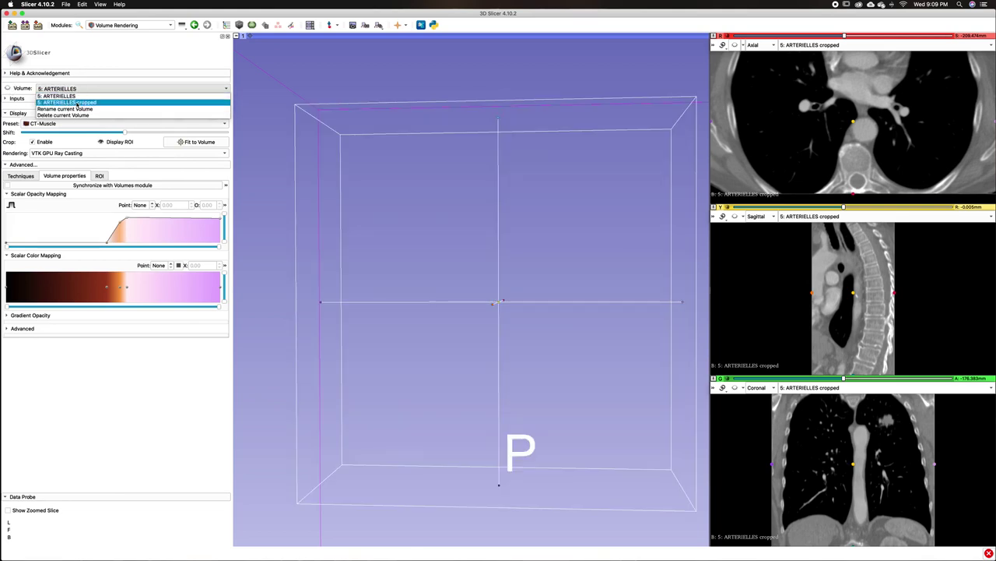
pyautogui.click(78, 103)
pyautogui.click(7, 88)
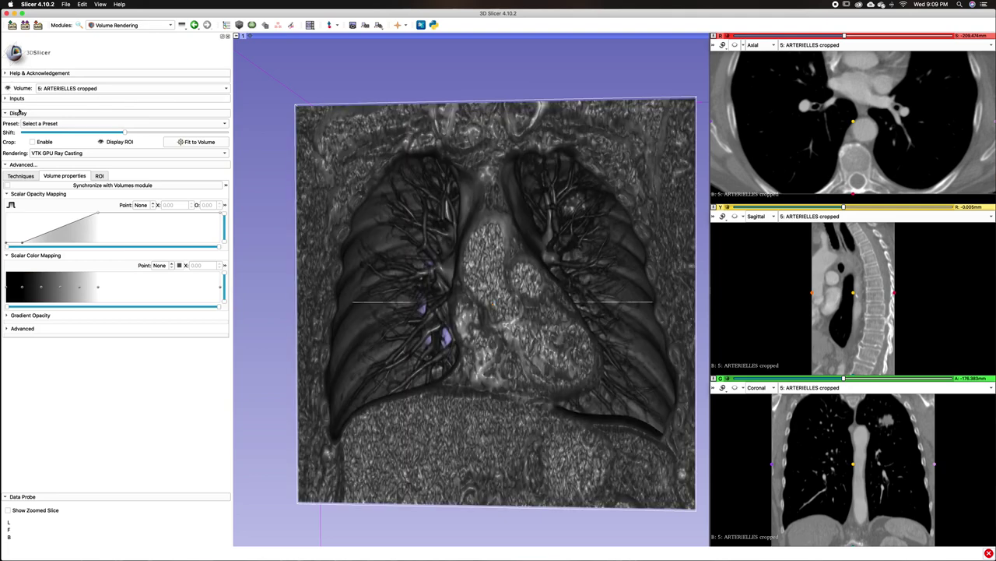
# Step: Render '5: ARTERIELLES cropped' with the CT-Muscle preset and orbit to view its right side
pyautogui.click(102, 124)
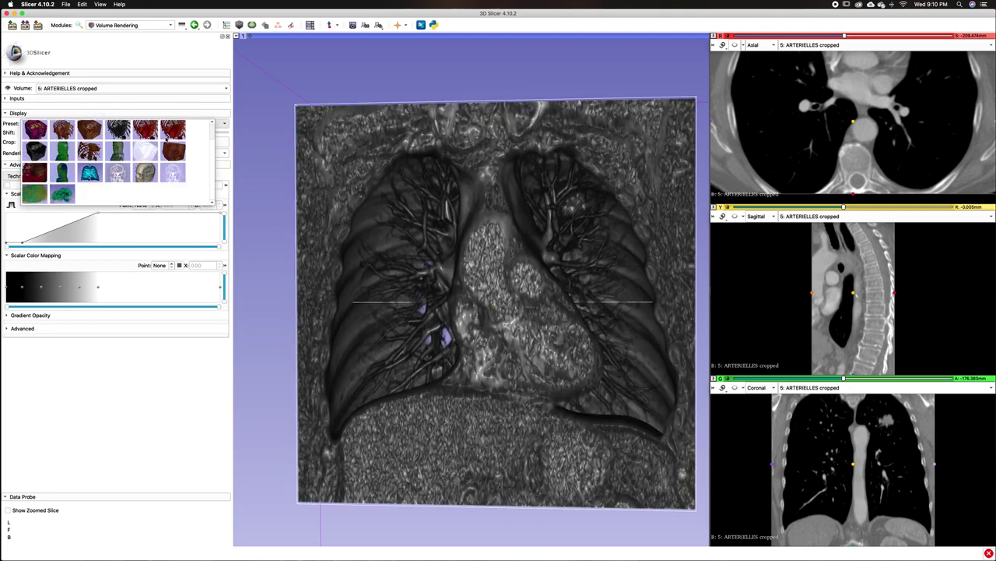
pyautogui.click(167, 145)
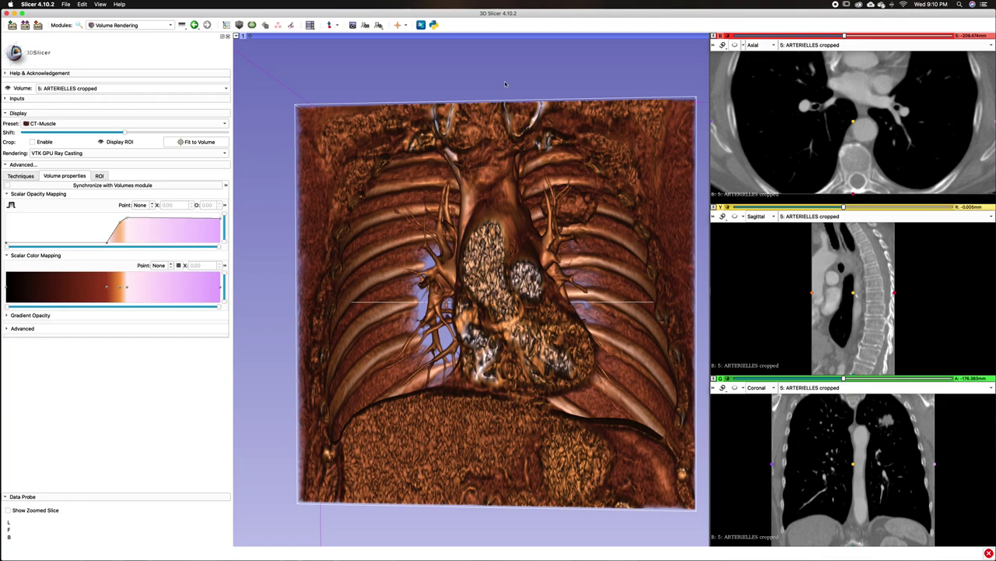
pyautogui.moveTo(507, 82); pyautogui.dragTo(439, 93)
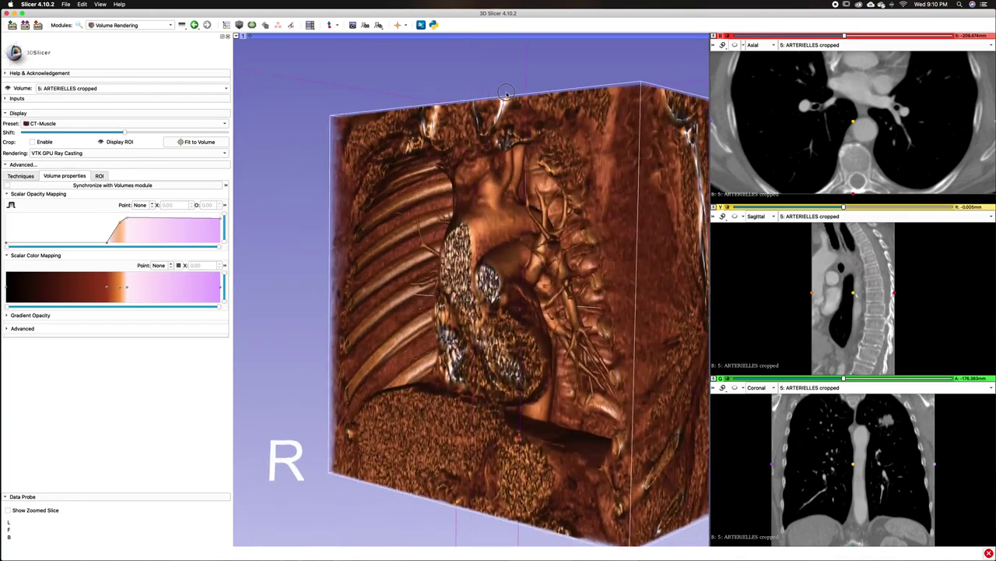